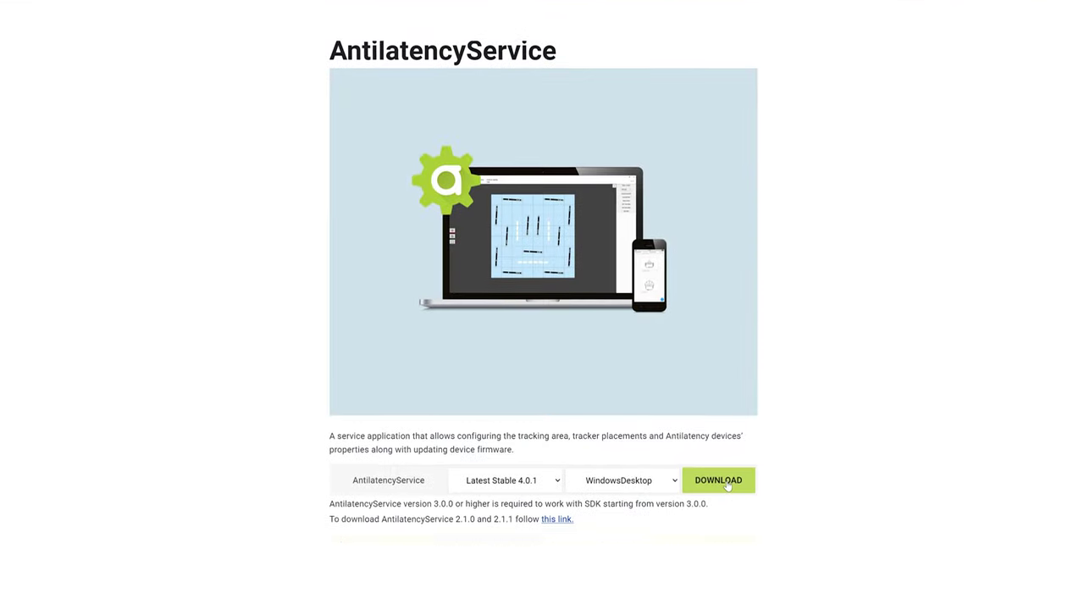
Step: Download the WindowsDesktop build of AntilatencyService 4.0.1 (Latest Stable)
left_click(728, 483)
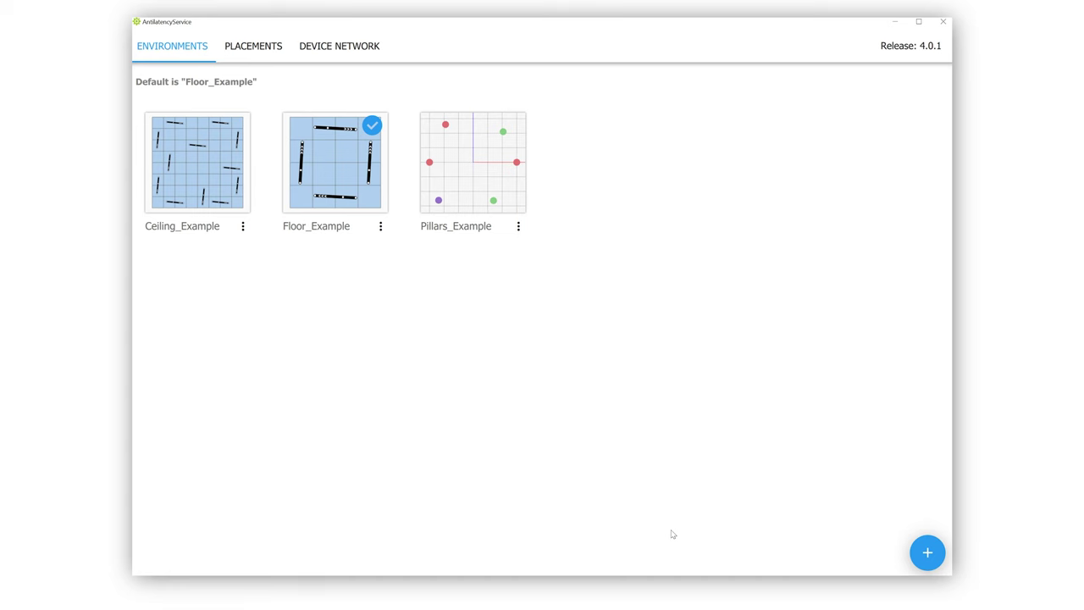
Step: Create a new 4×4 HorizontalGrid environment in AntilatencyService
left_click(930, 559)
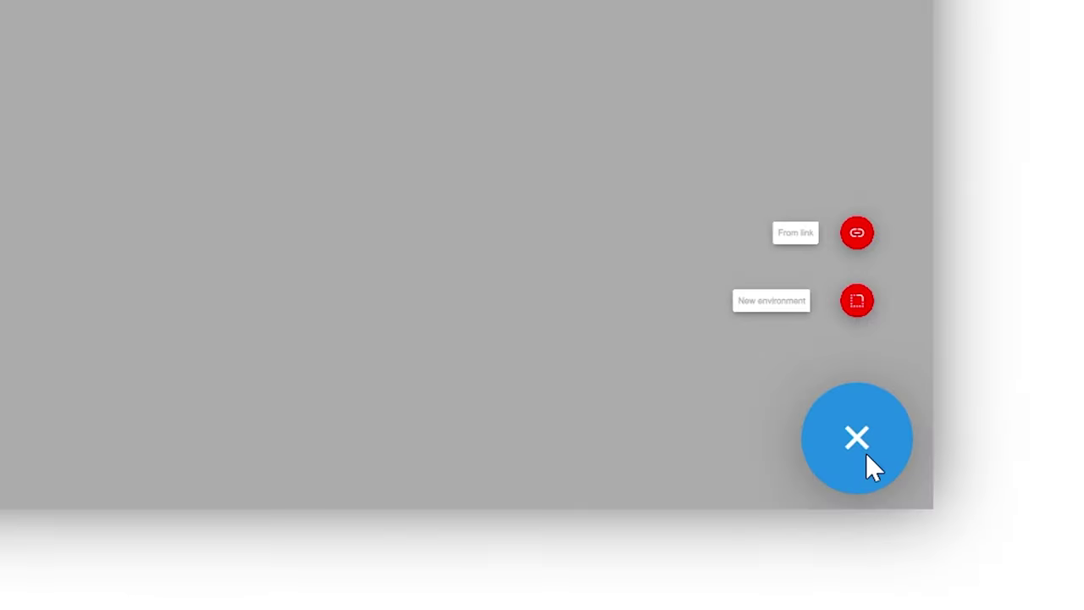
left_click(927, 517)
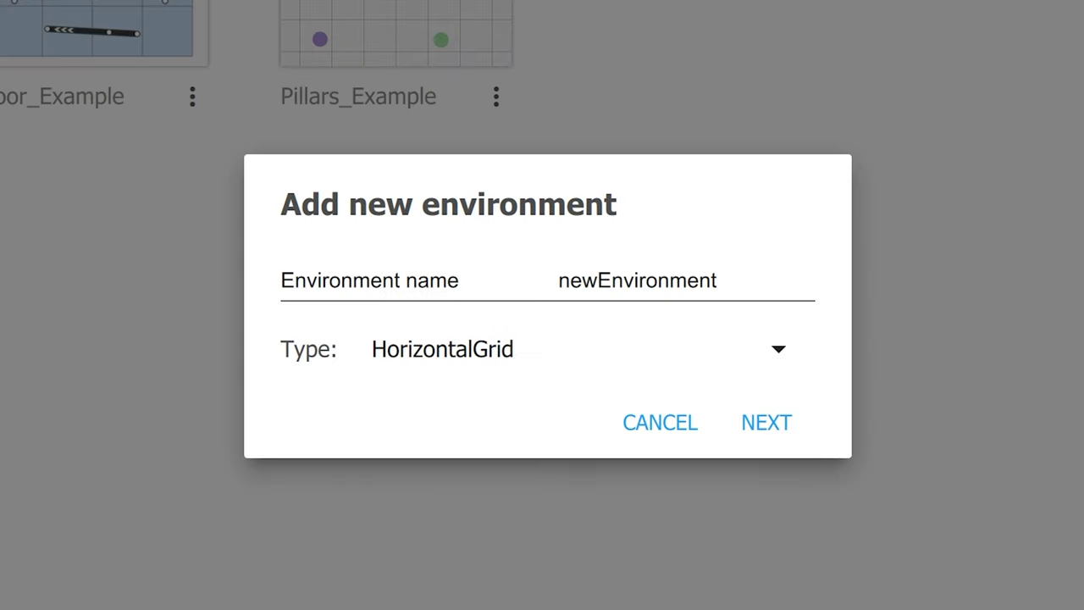
left_click(751, 425)
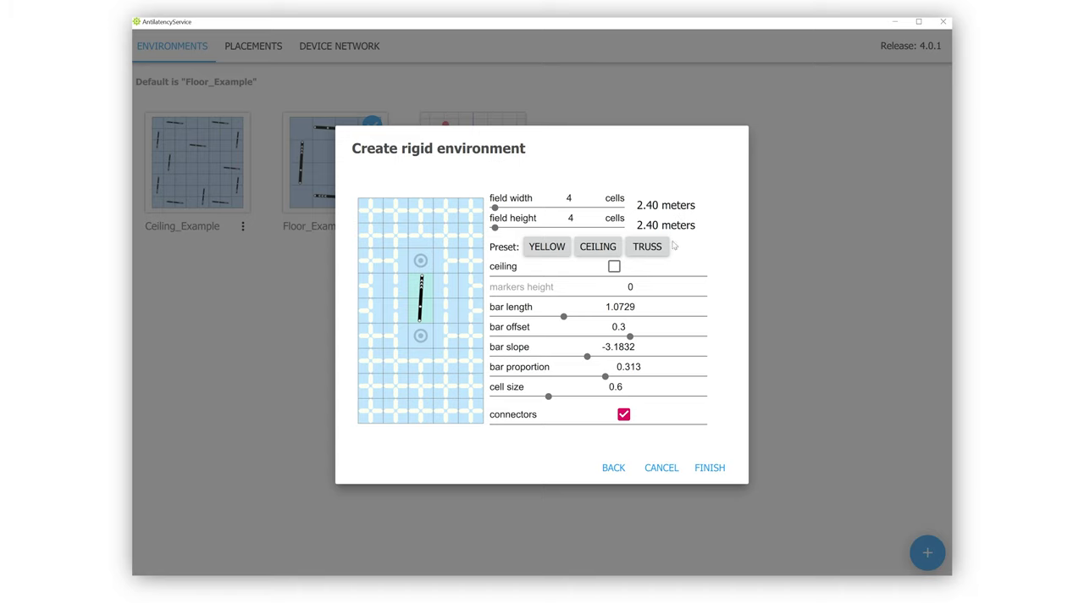
left_click(709, 468)
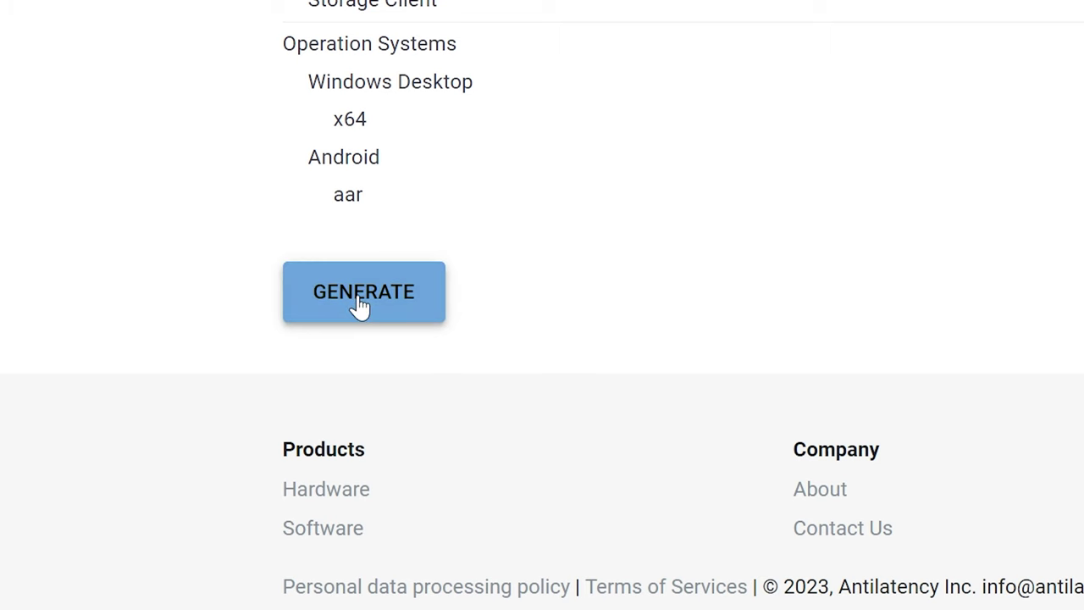
Step: Generate the release 4.0.1 SDK subset for UnrealEngine 5 with Windows Desktop x64 and Android aar
left_click(359, 304)
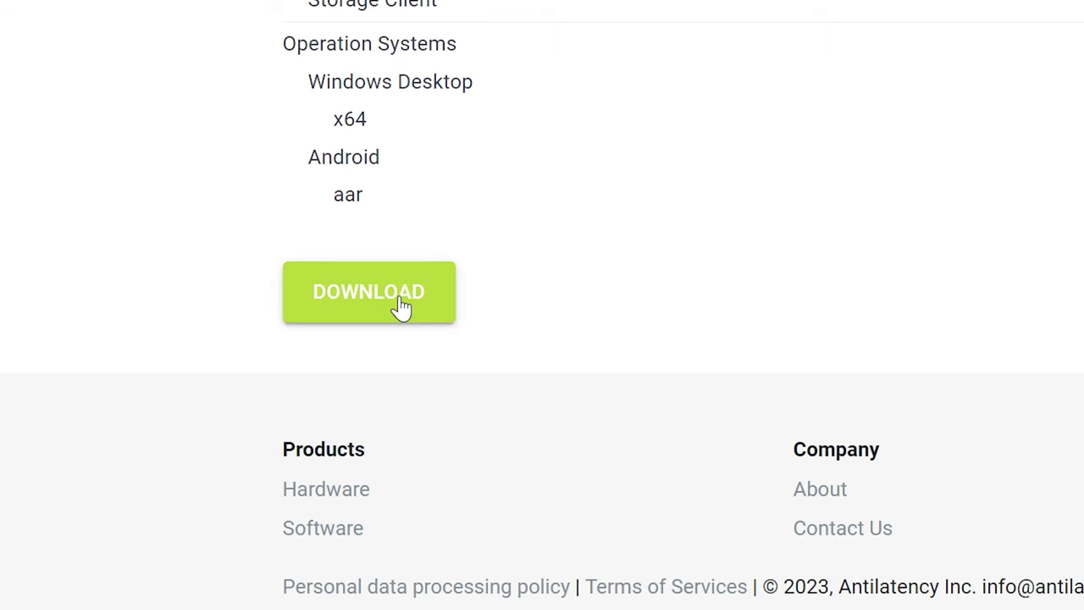
Step: Download the generated SDK subset repository from GitHub as a ZIP
left_click(401, 308)
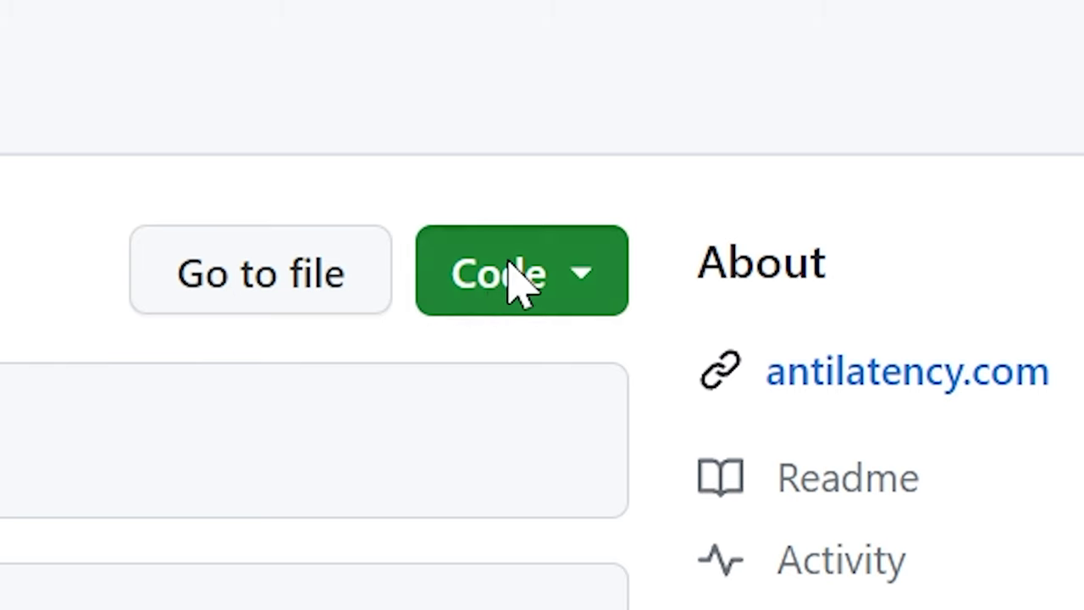
left_click(512, 272)
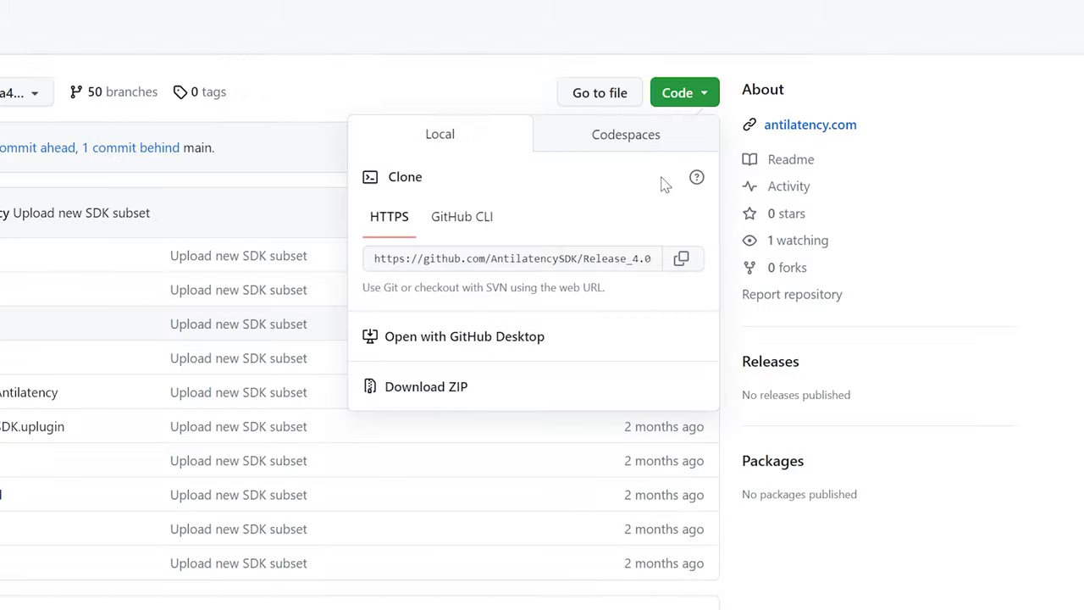
left_click(521, 387)
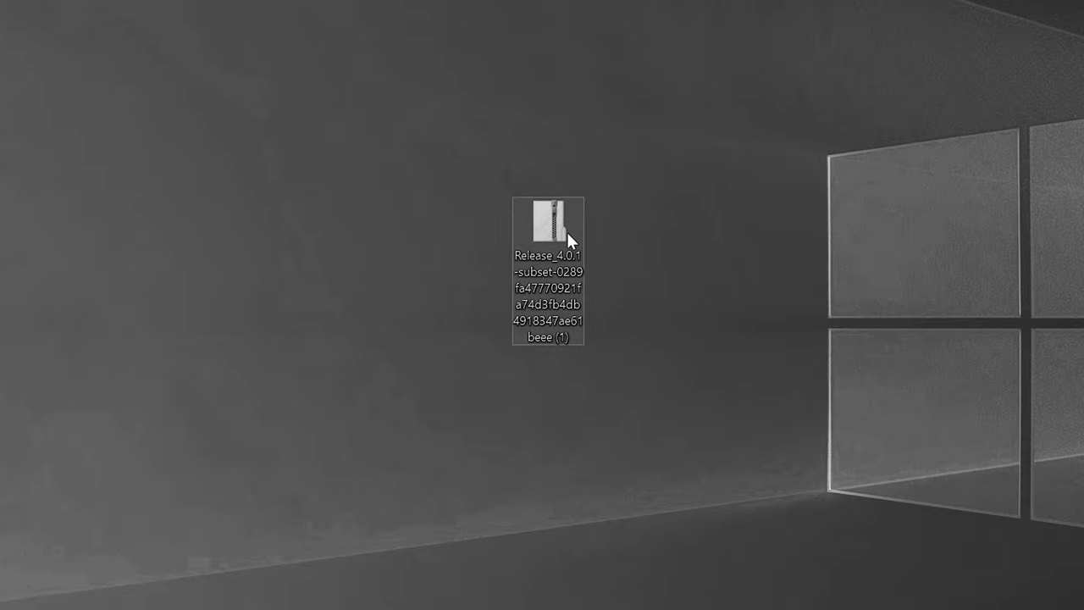
Step: Extract the Release_4.0.1-subset zip with 7-Zip and move the folder to the desktop's top-left
right_click(566, 232)
left_click(745, 292)
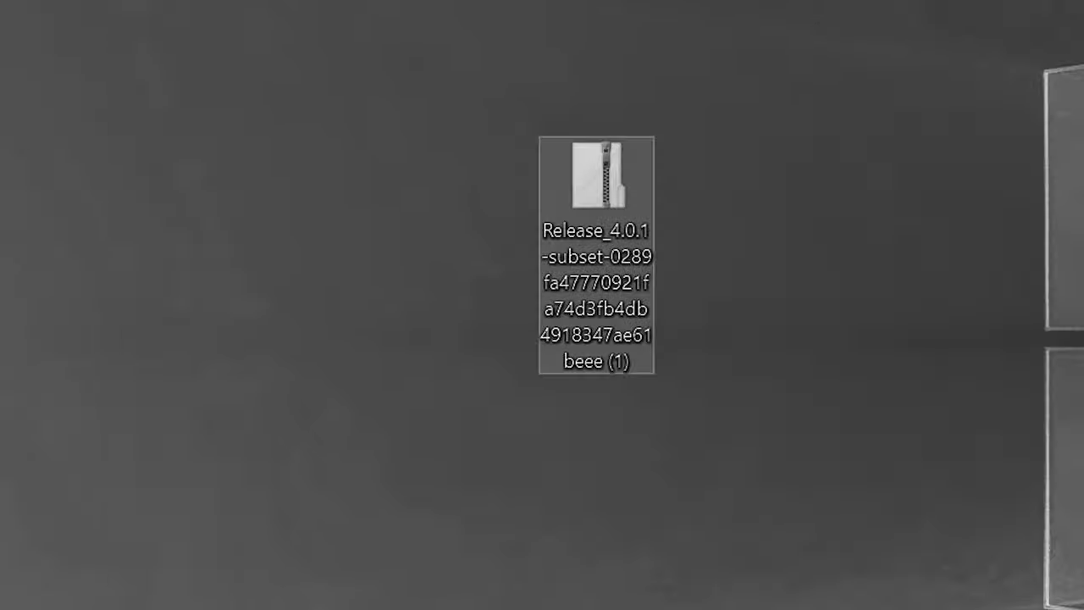
left_click_drag(695, 375, 351, 85)
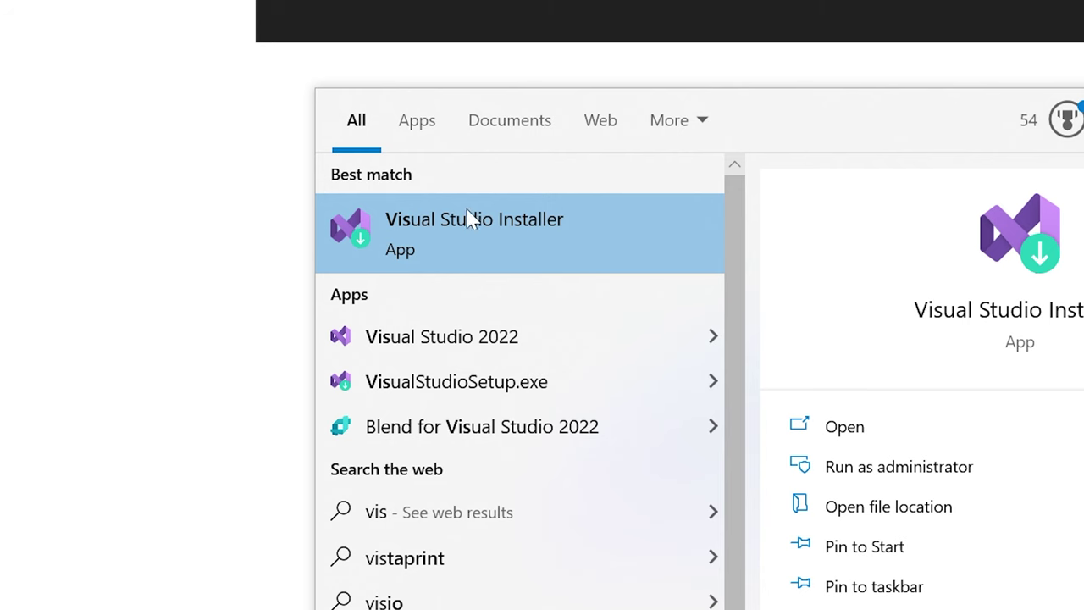
Step: Launch Visual Studio Installer from the Start menu search
left_click(549, 252)
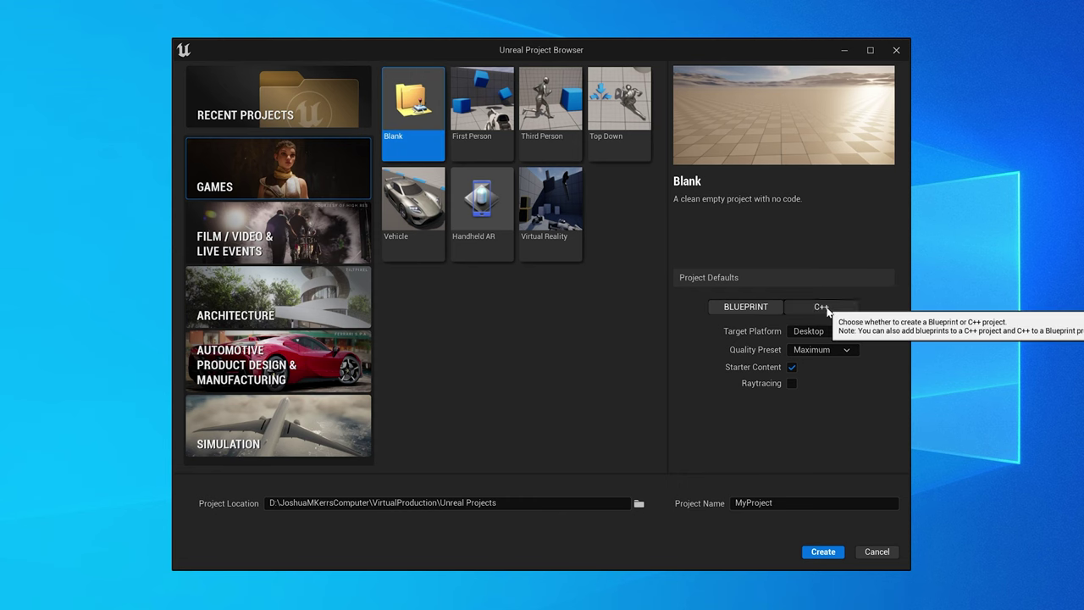
Step: Name the new Blank C++ games project 'source'
type("s")
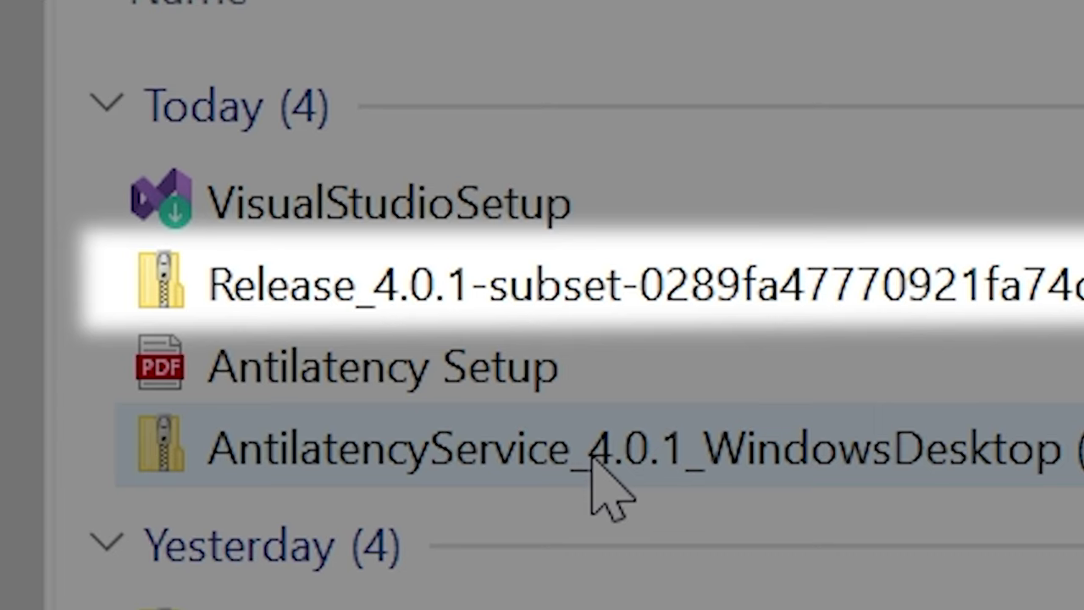
Step: Create a Plugins folder in the source project and open it
left_click(601, 300)
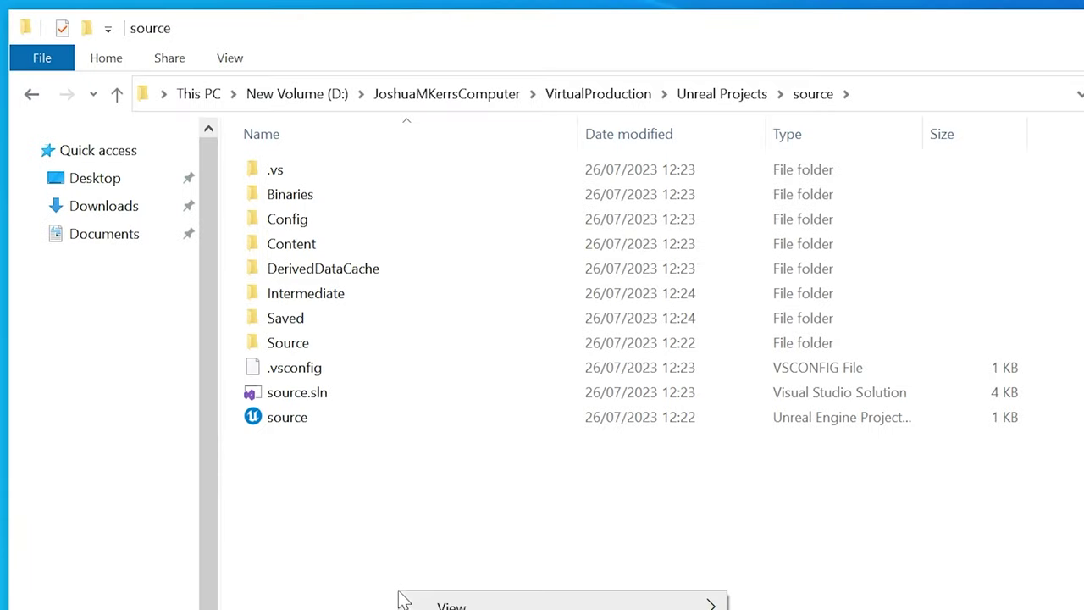
key("ctrl+shift+n")
type("Plugins")
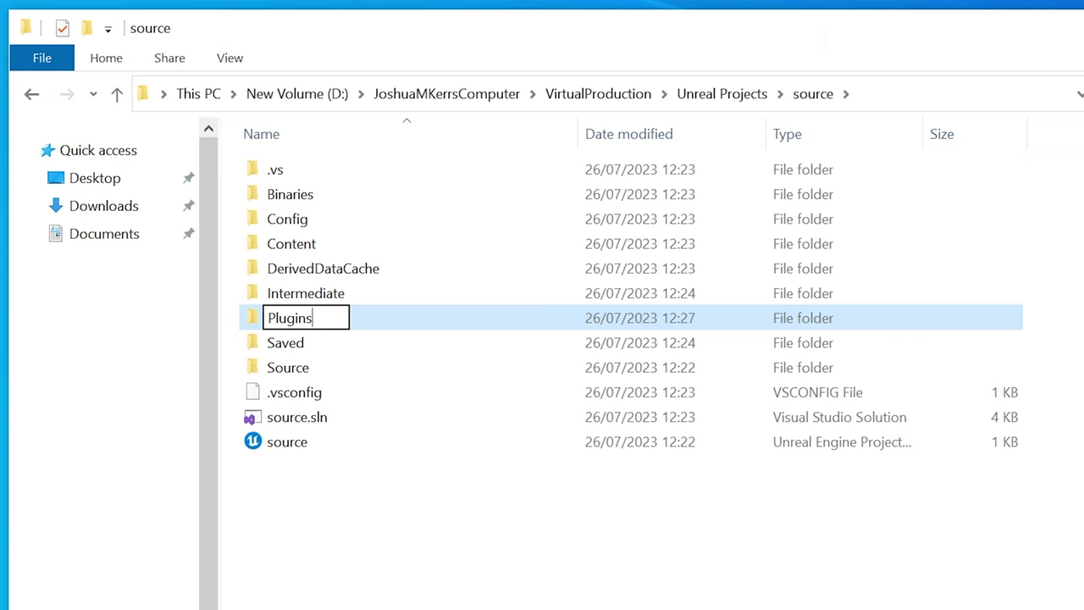
key("Return")
double_click(254, 323)
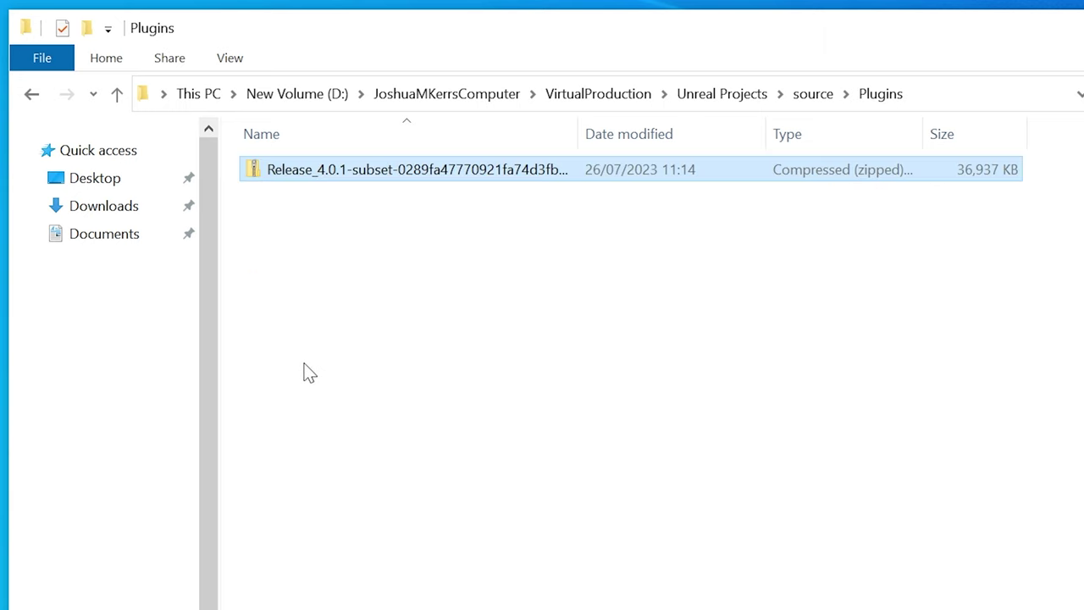
Step: Extract the Release_4.0.1 SDK subset zip inside the Plugins folder with 7-Zip
right_click(339, 171)
mouse_move(542, 302)
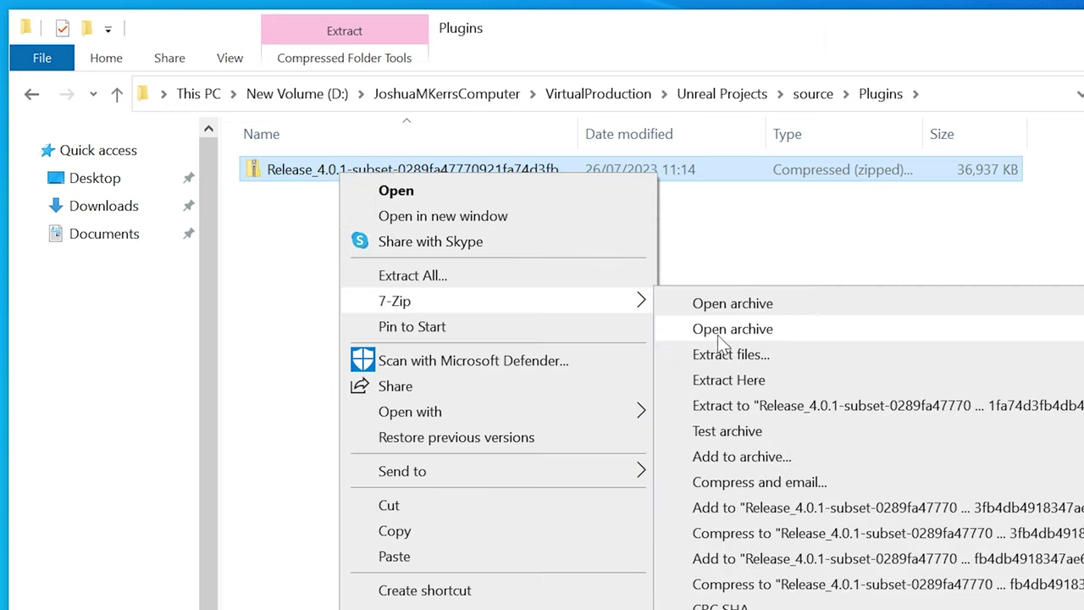
left_click(723, 381)
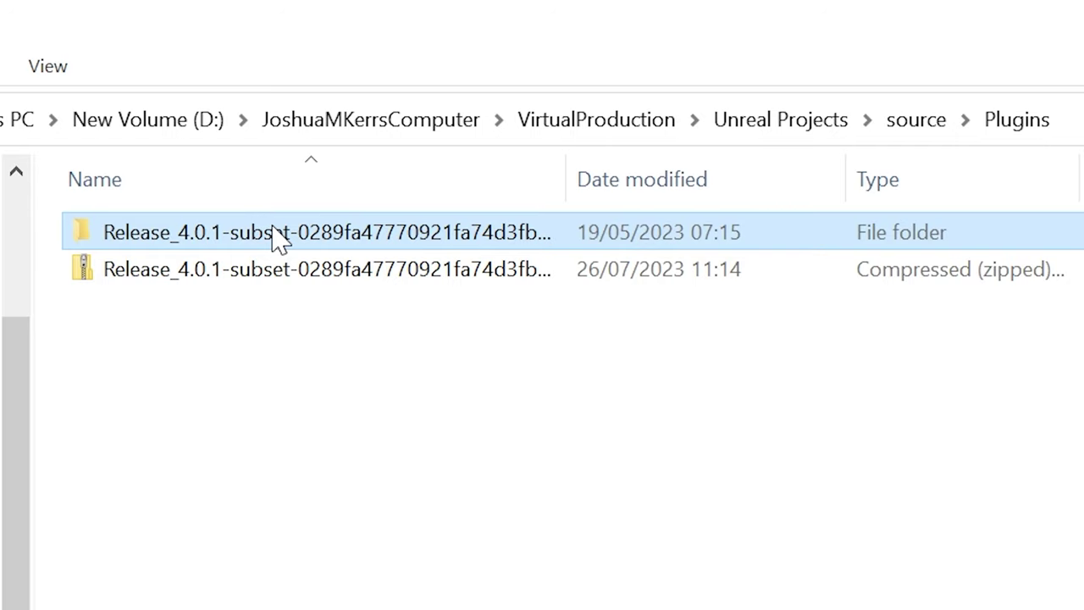
Step: Rename the extracted SDK folder inside Plugins to a name beginning 'An'
key("F2")
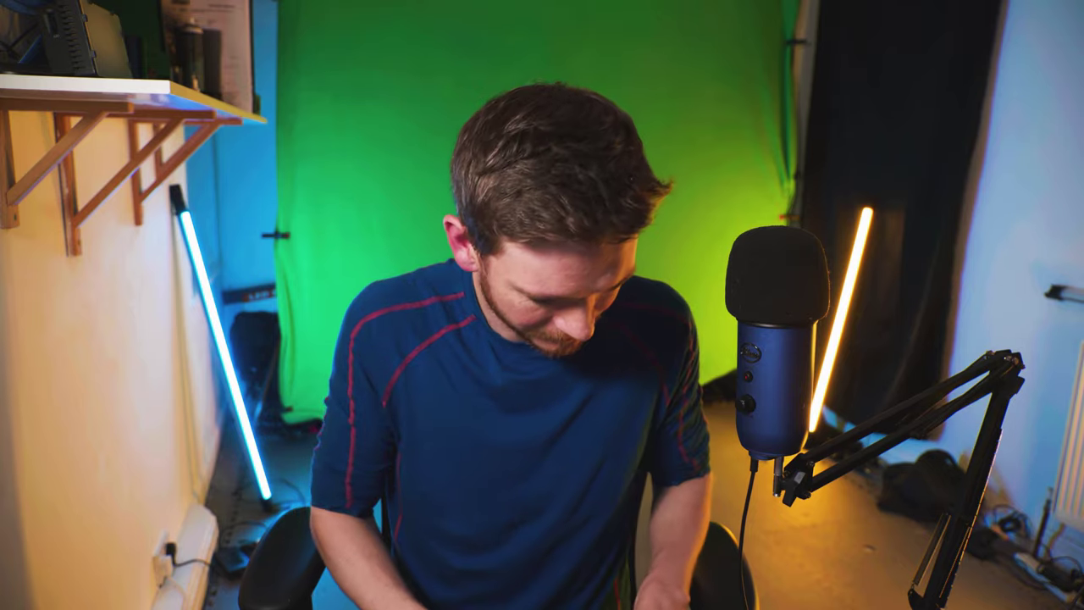
type("An")
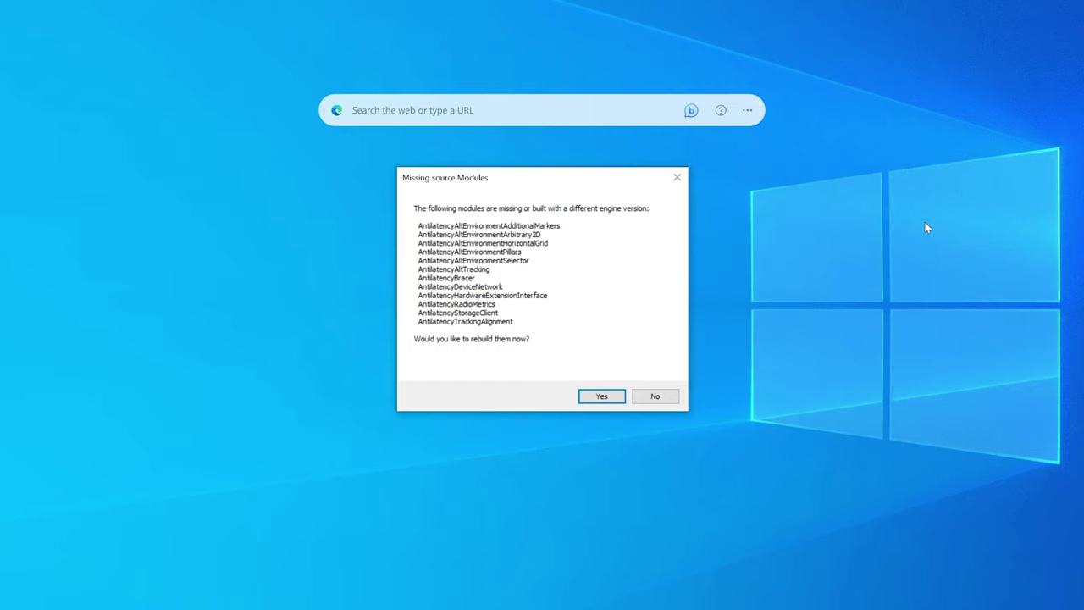
Step: Rebuild the missing Antilatency modules and package the Antilatency SDK plugin to the Desktop
left_click(603, 396)
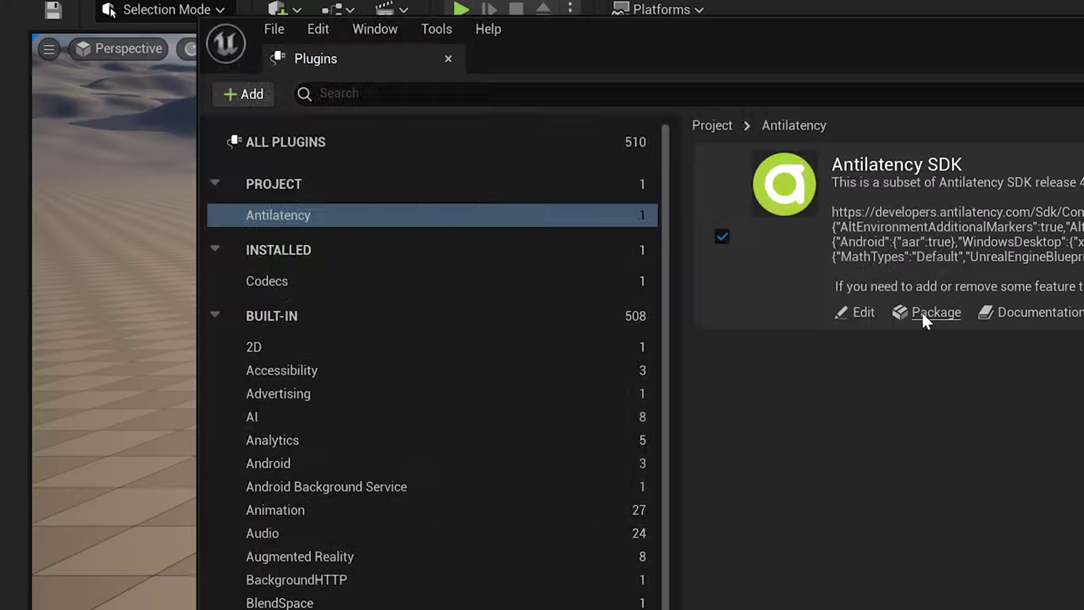
left_click(510, 480)
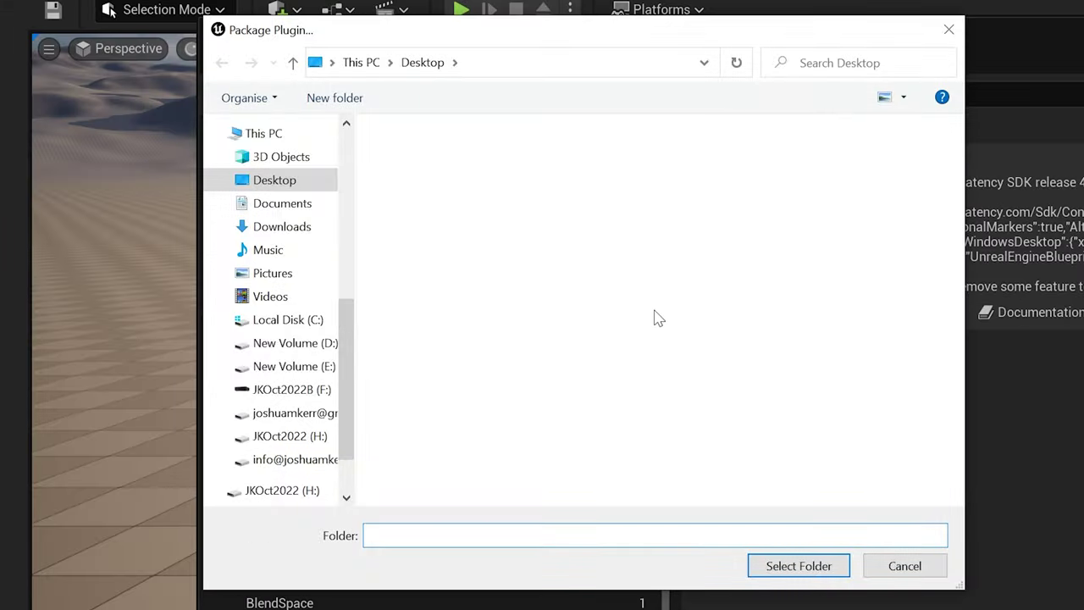
left_click(787, 567)
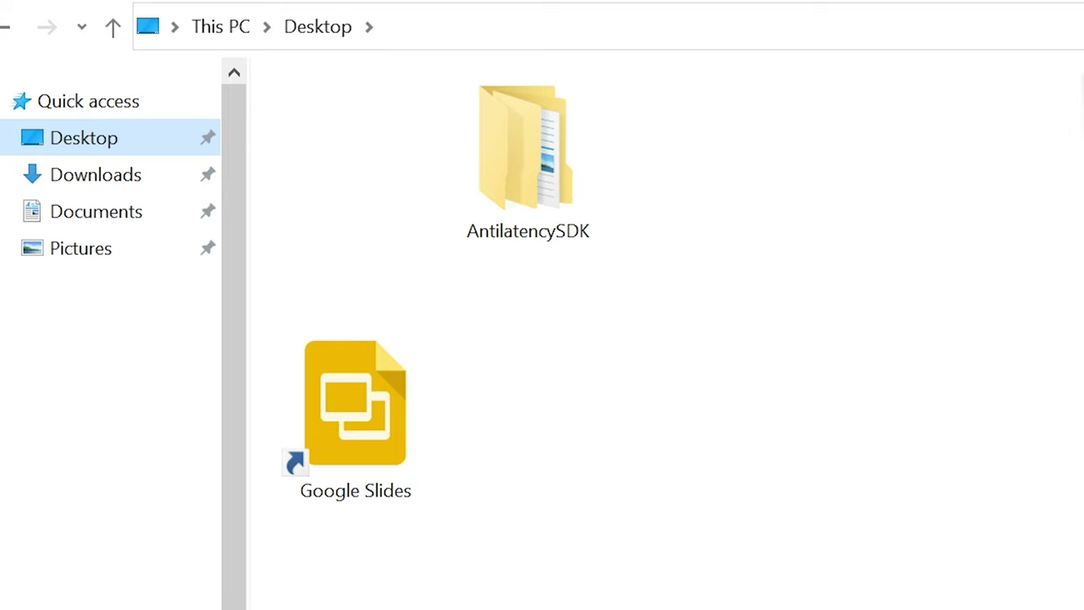
Step: Select the packaged AntilatencySDK folder on the Desktop
left_click(493, 187)
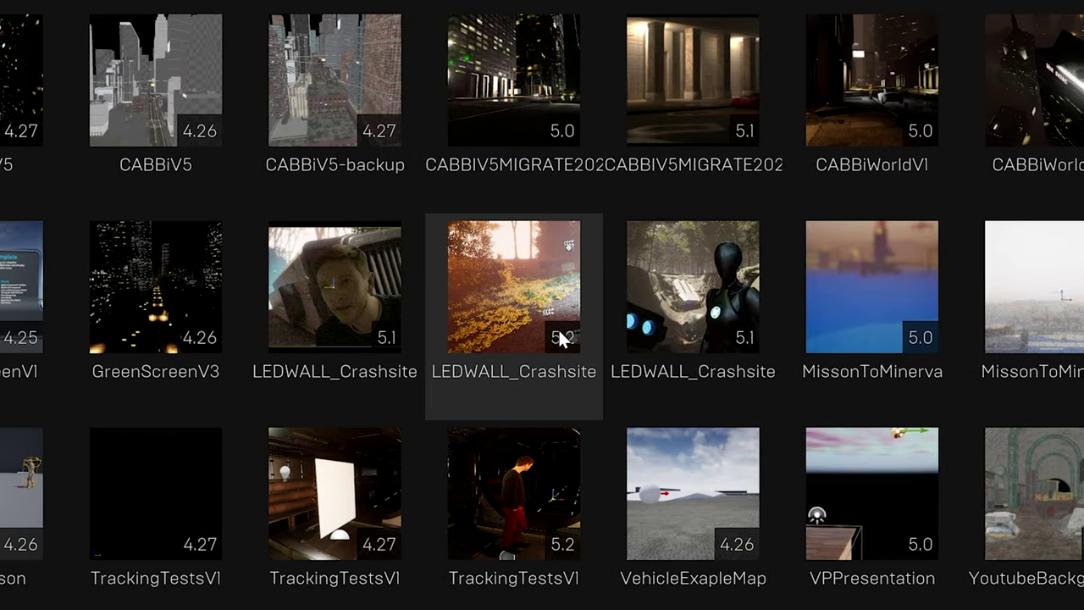
Step: Launch the LEDWALL_Crashsite 5.2 project from the Unreal Engine Library
mouse_move(357, 286)
left_click(533, 286)
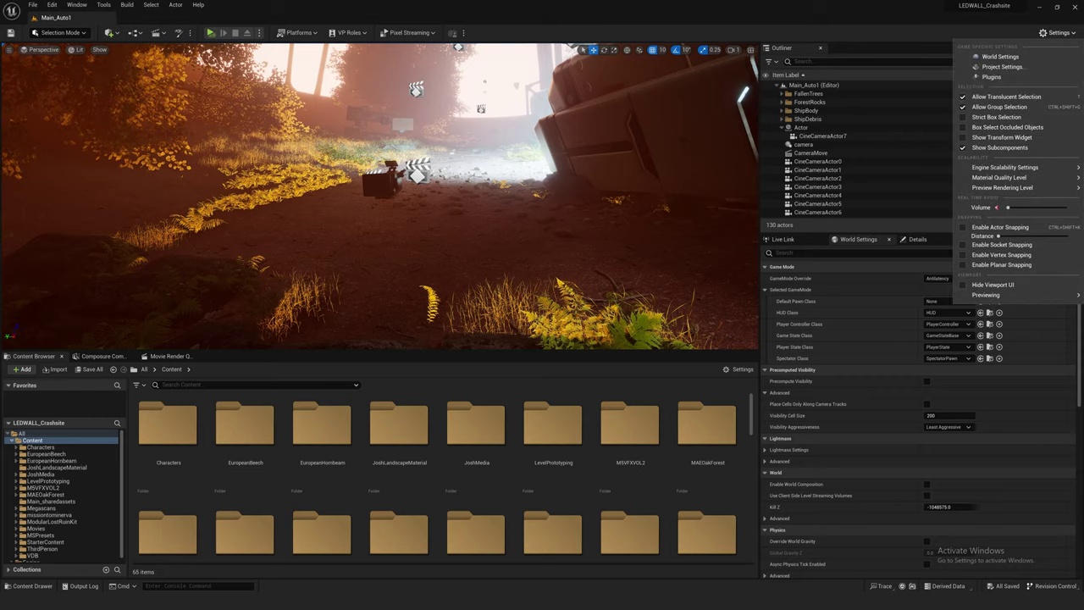
Step: Find Antilatency SDK in the Plugins list, tick Enabled, and restart the editor
left_click(992, 77)
type("anti")
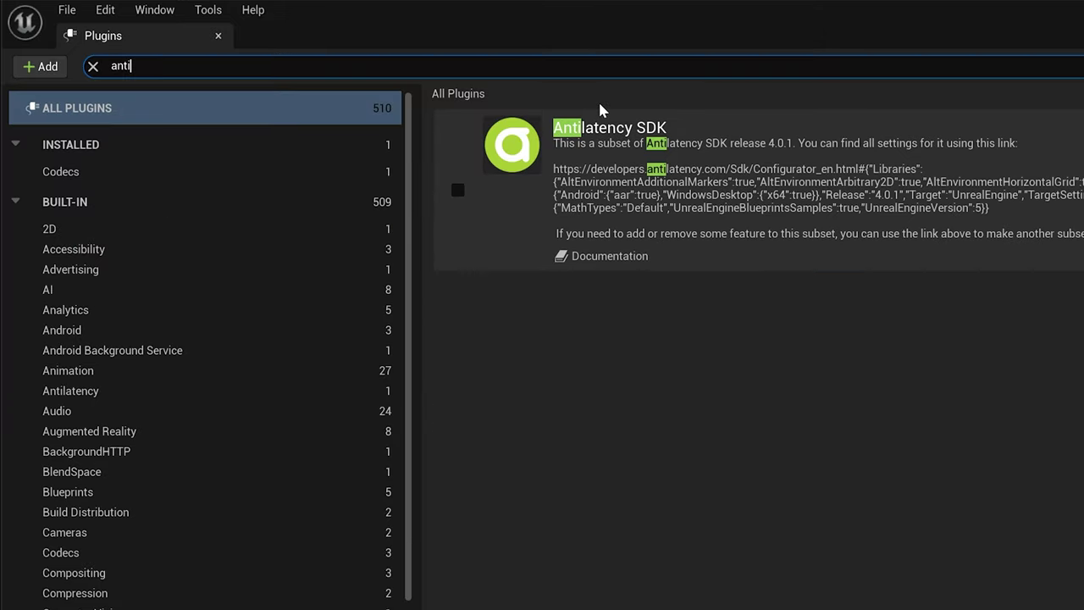
left_click(458, 189)
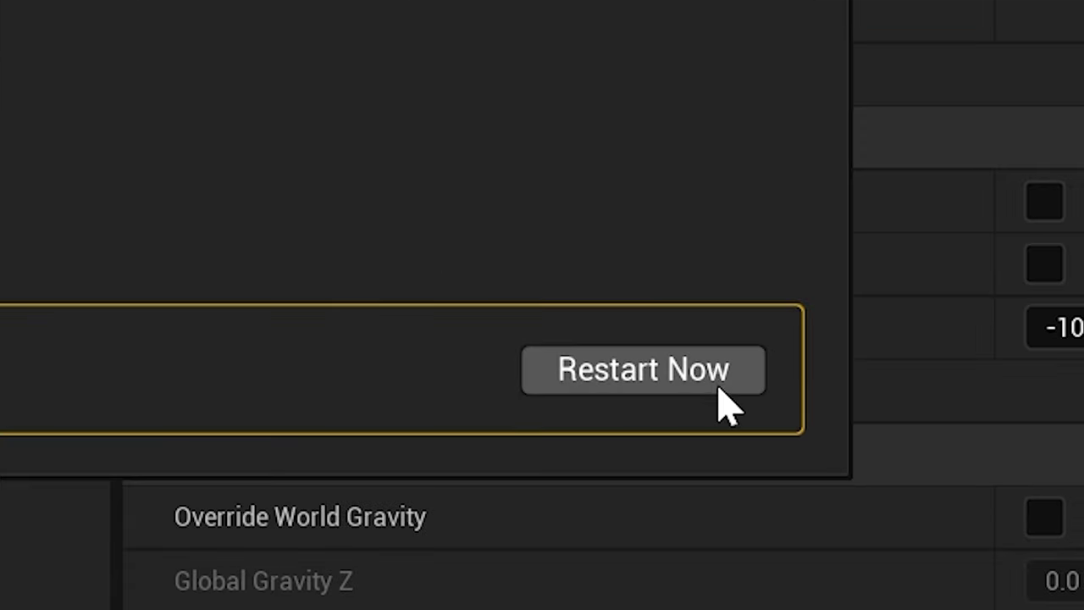
left_click(714, 387)
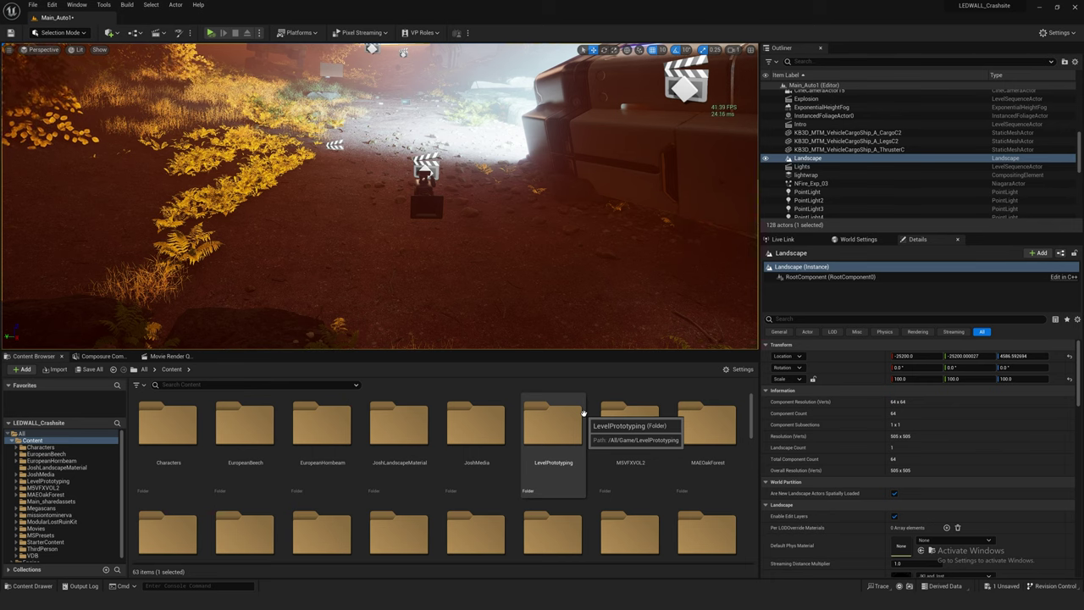
Step: Turn on Show Plugin Content in the Content Browser settings
left_click(741, 369)
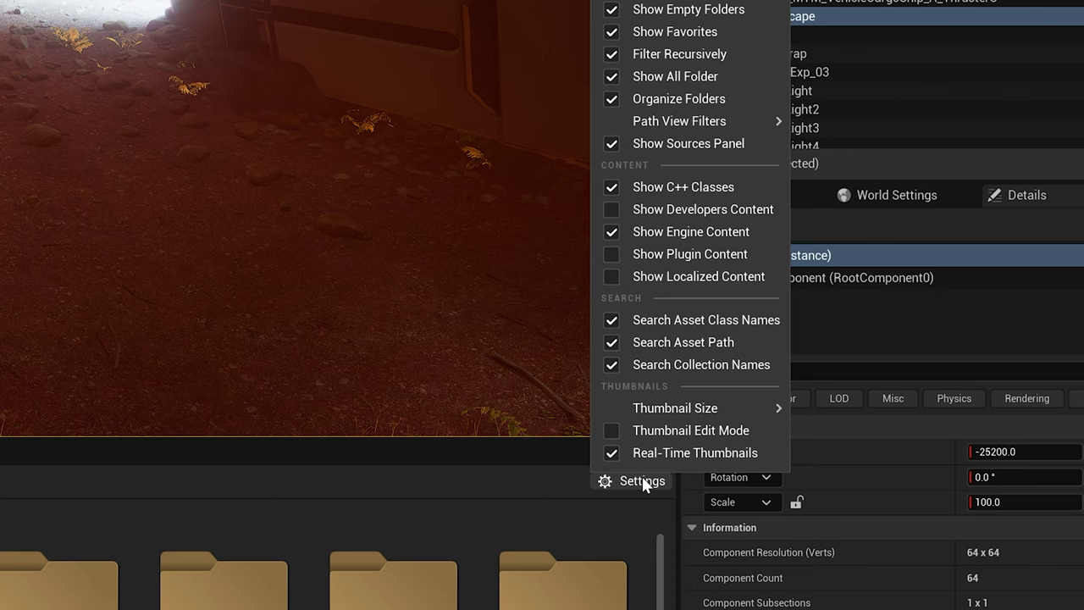
left_click(612, 254)
key("Escape")
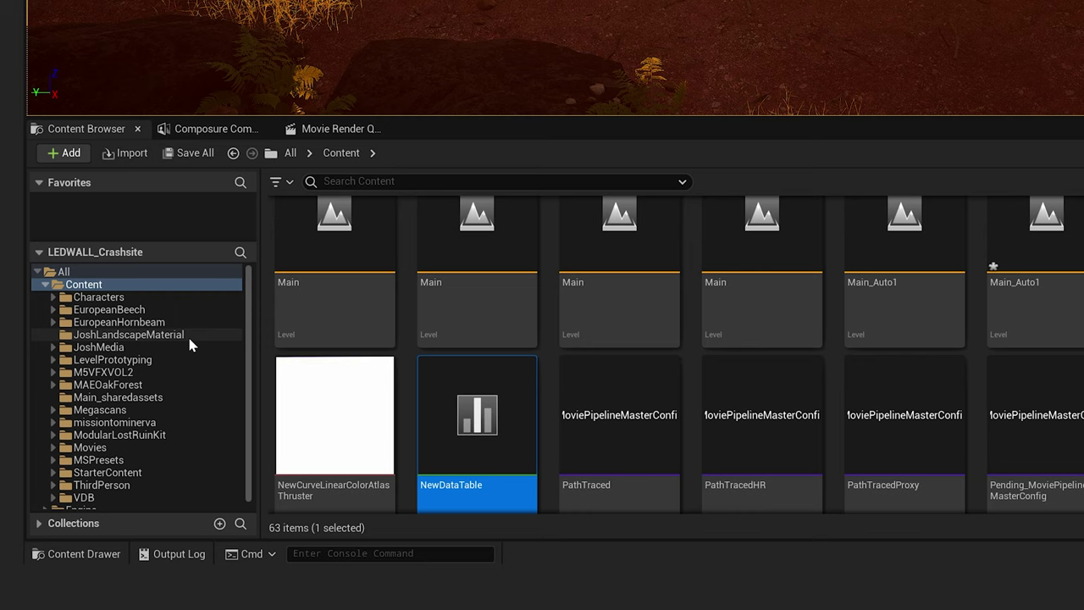
Step: Browse to Engine > Plugins > Antilatency SDK Content > Blueprints > Samples > Actors
scroll(179, 364, "down", 1)
left_click(47, 504)
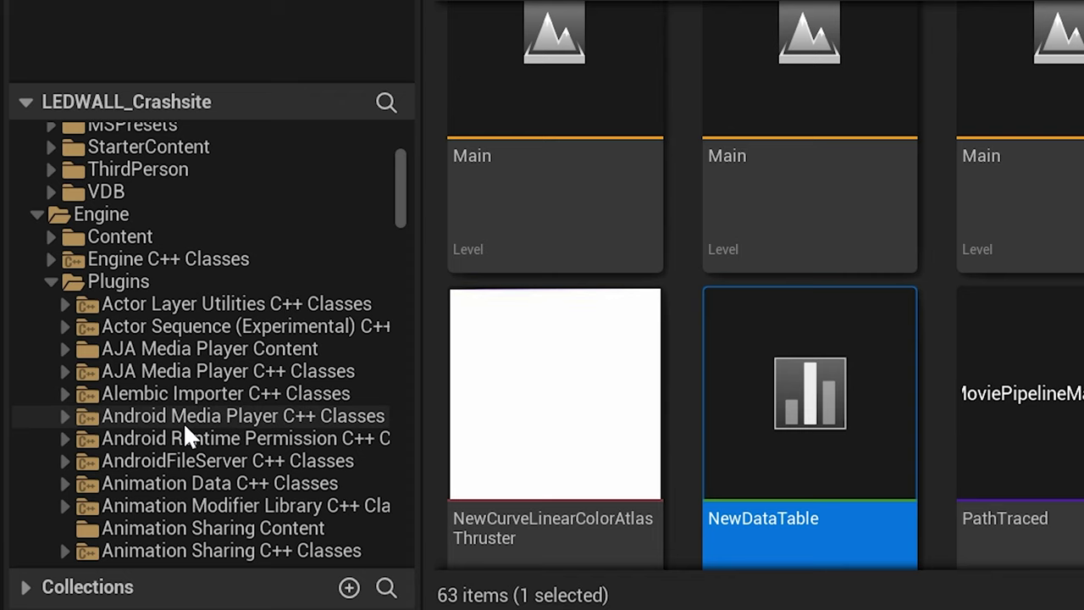
scroll(182, 433, "down", 3)
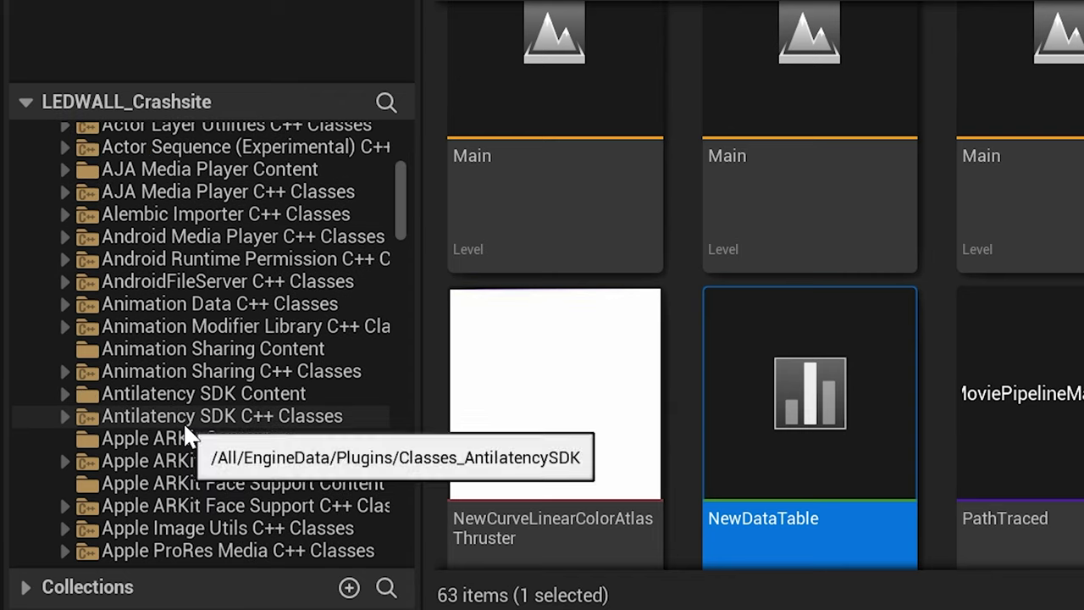
left_click(176, 403)
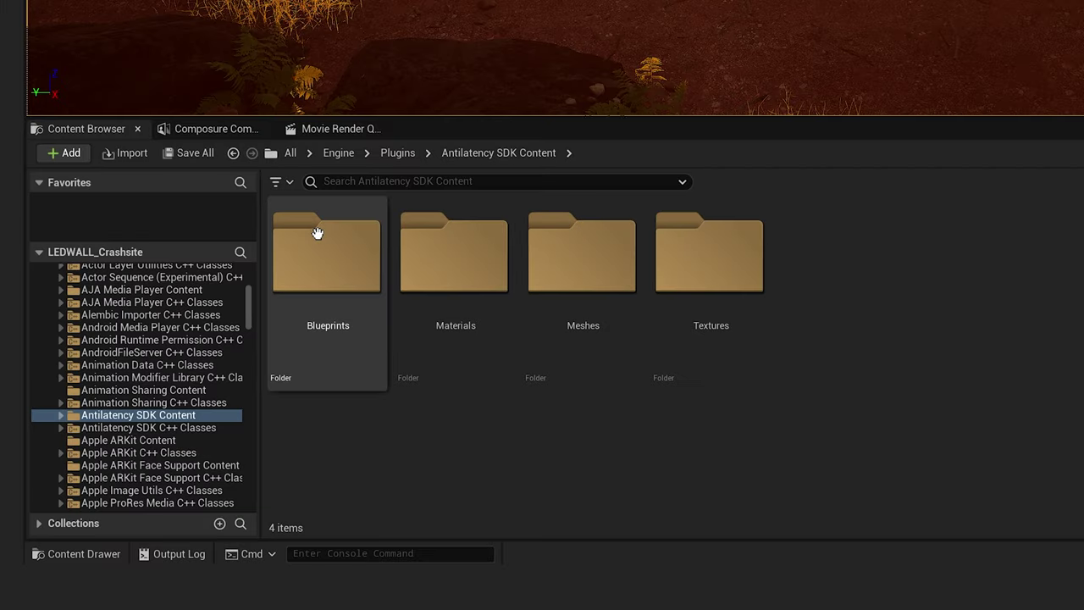
double_click(523, 71)
double_click(522, 84)
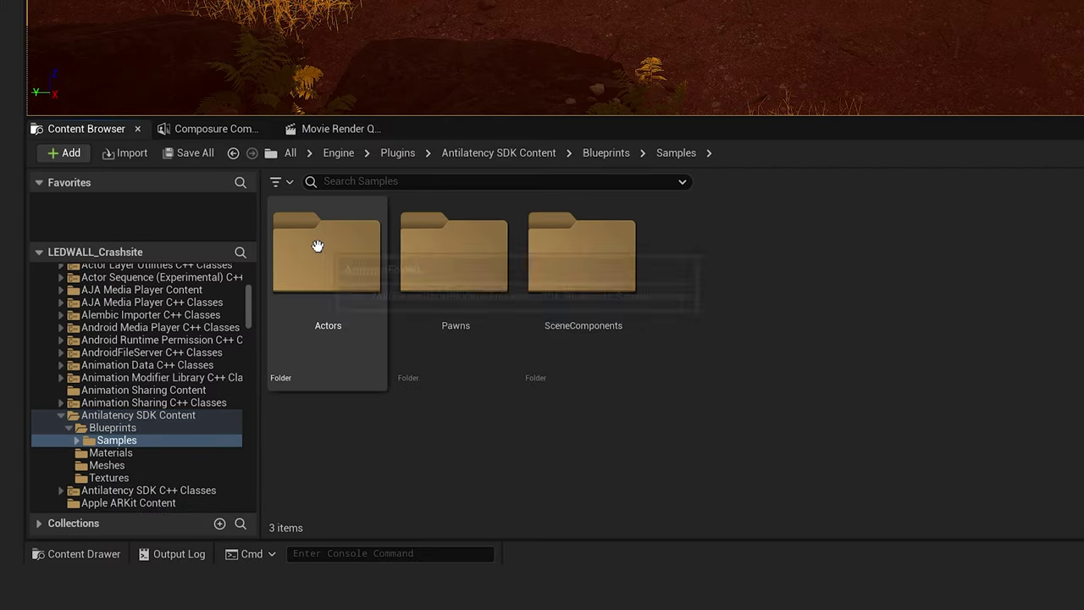
double_click(318, 245)
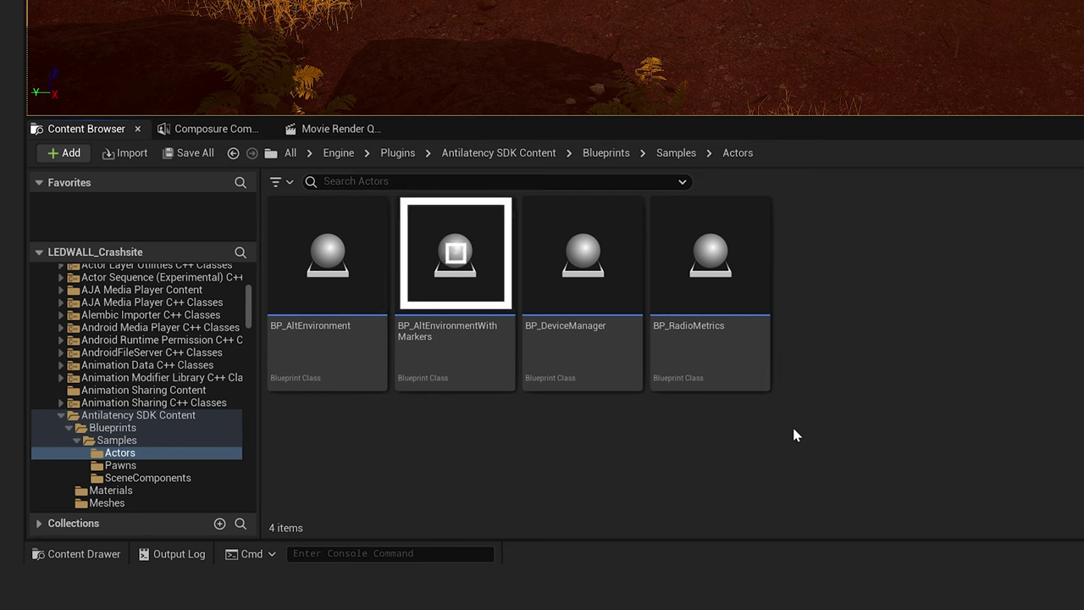
mouse_move(444, 299)
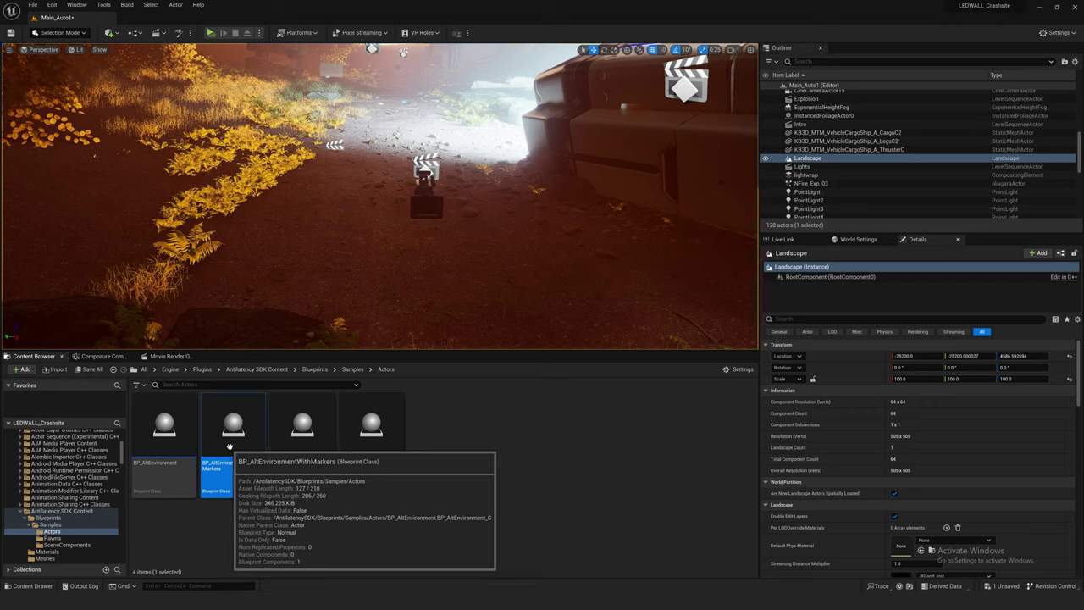
Step: Drag BP_AltEnvironmentWithMarkers into the Main_Auto1 level viewport
left_click_drag(228, 446, 424, 237)
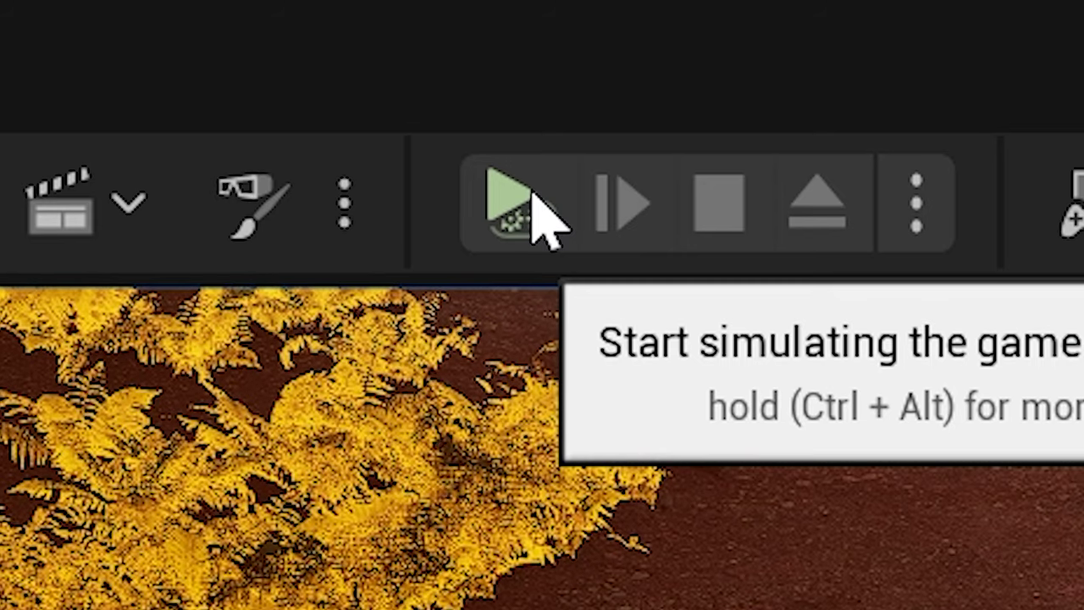
left_click(533, 208)
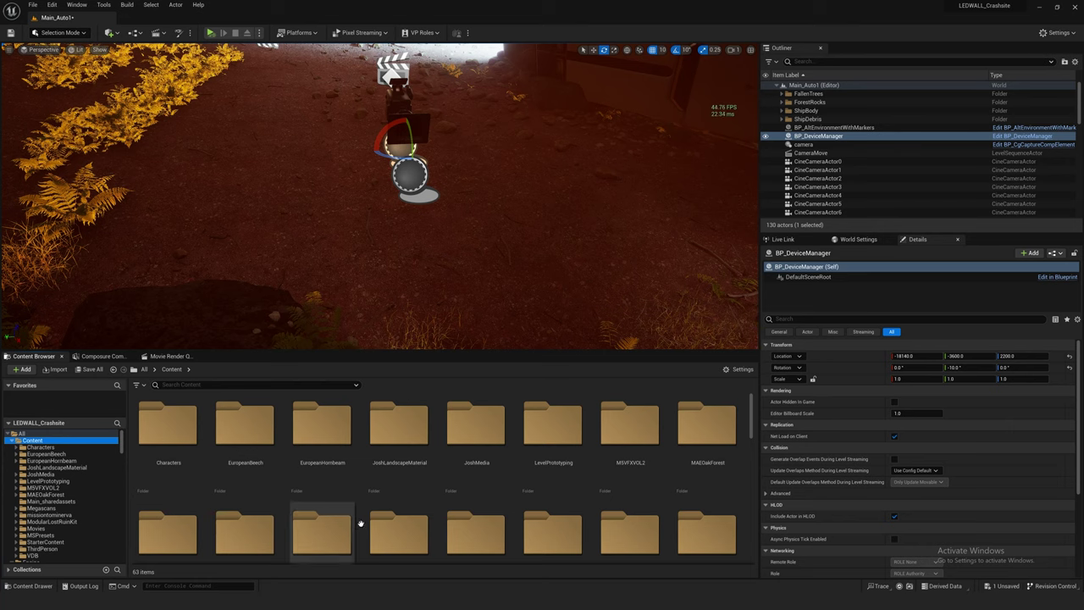
scroll(360, 523, "down", 10)
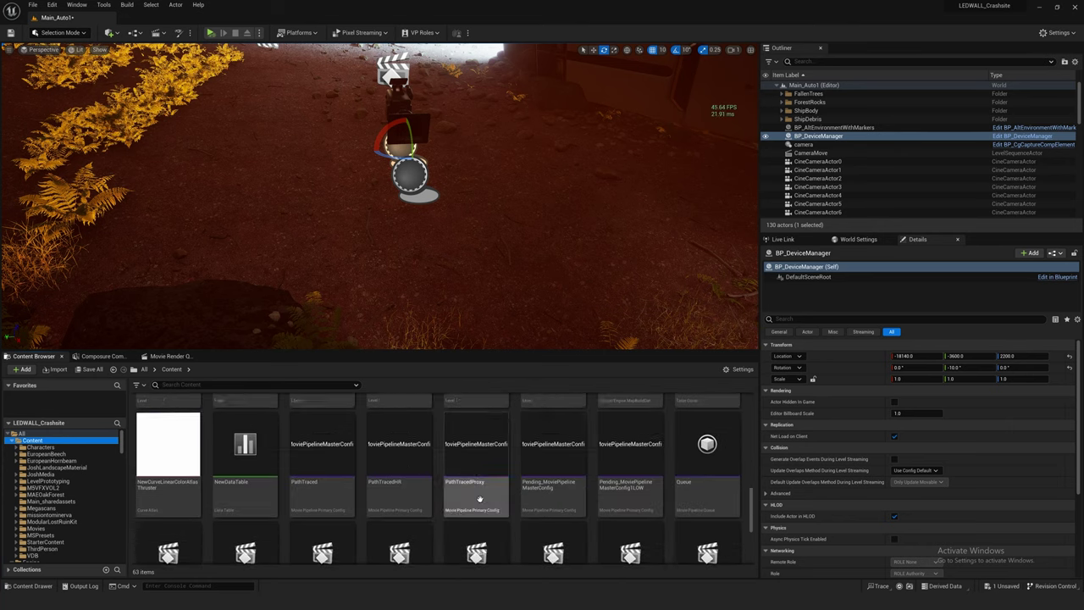
scroll(479, 500, "down", 2)
Step: Create an Actor-based Blueprint class named TrackedCamera and open it in the Blueprint editor
right_click(707, 491)
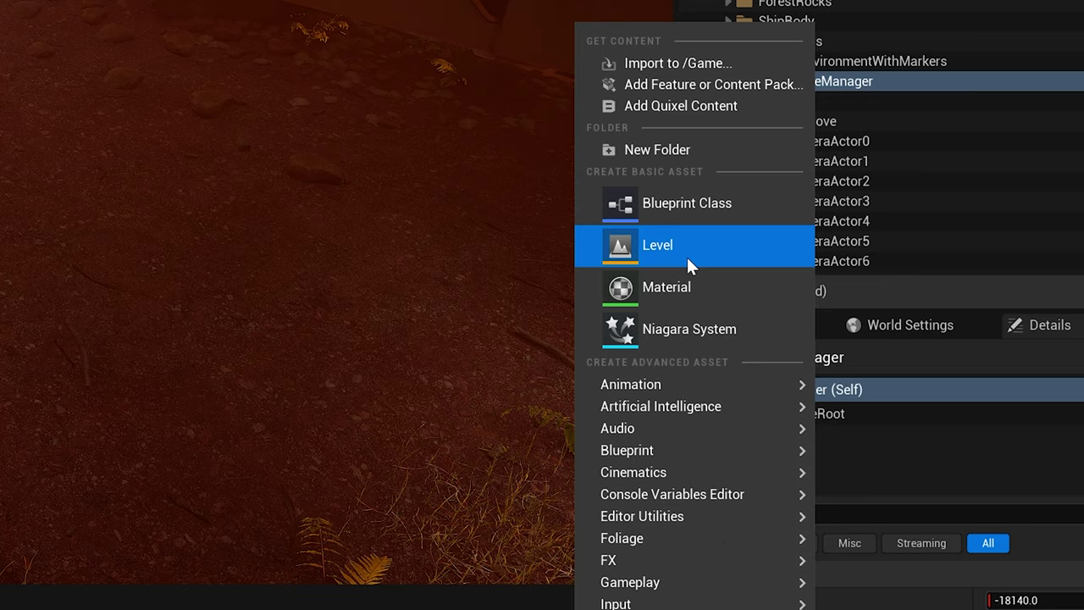
left_click(690, 202)
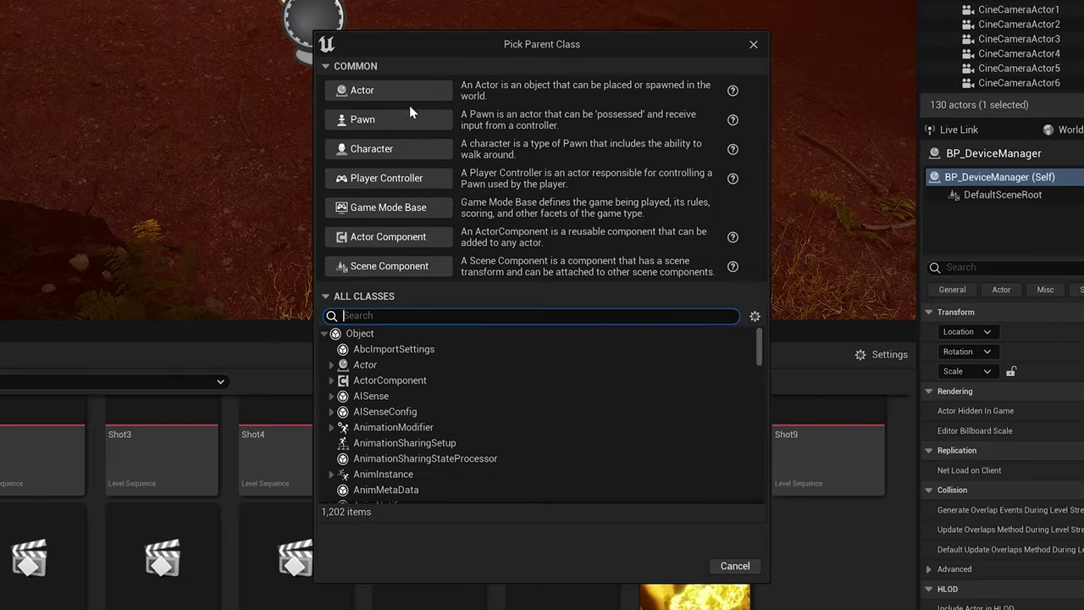
left_click(403, 99)
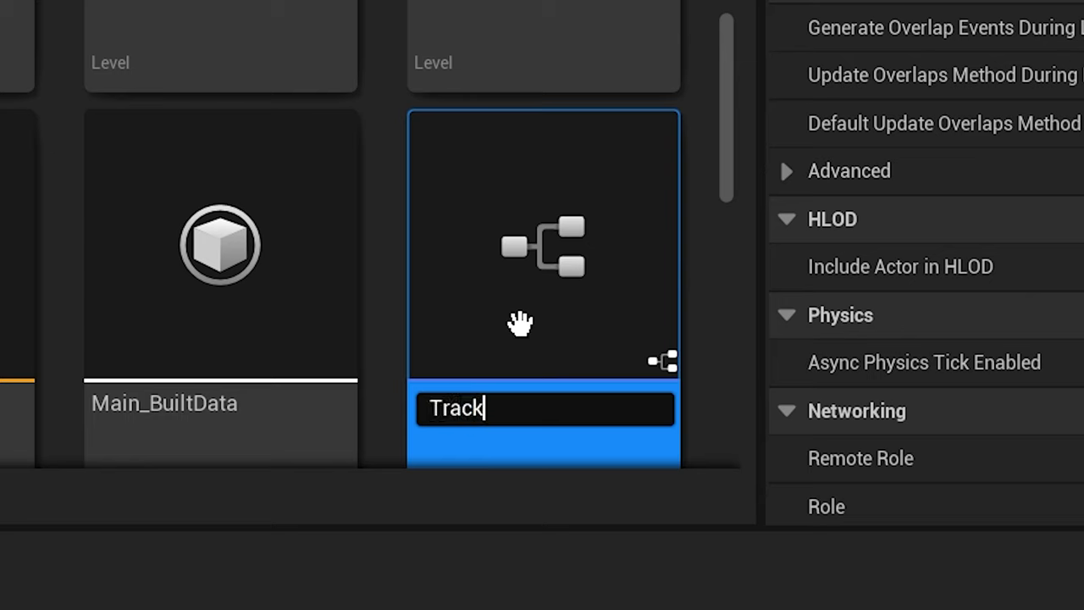
type("TrackedCamer")
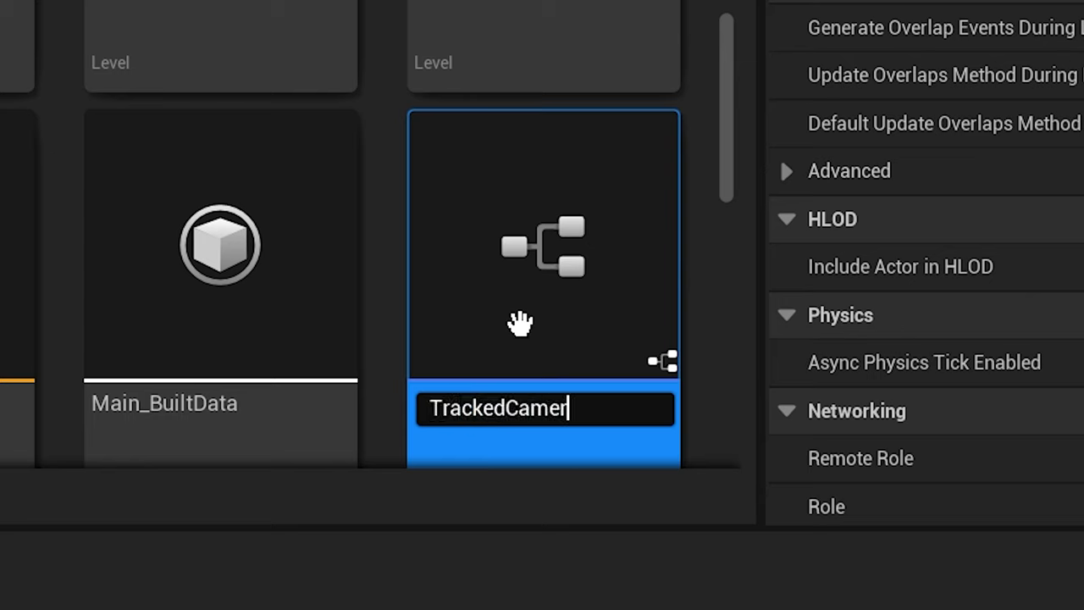
type("a")
key("Return")
double_click(242, 518)
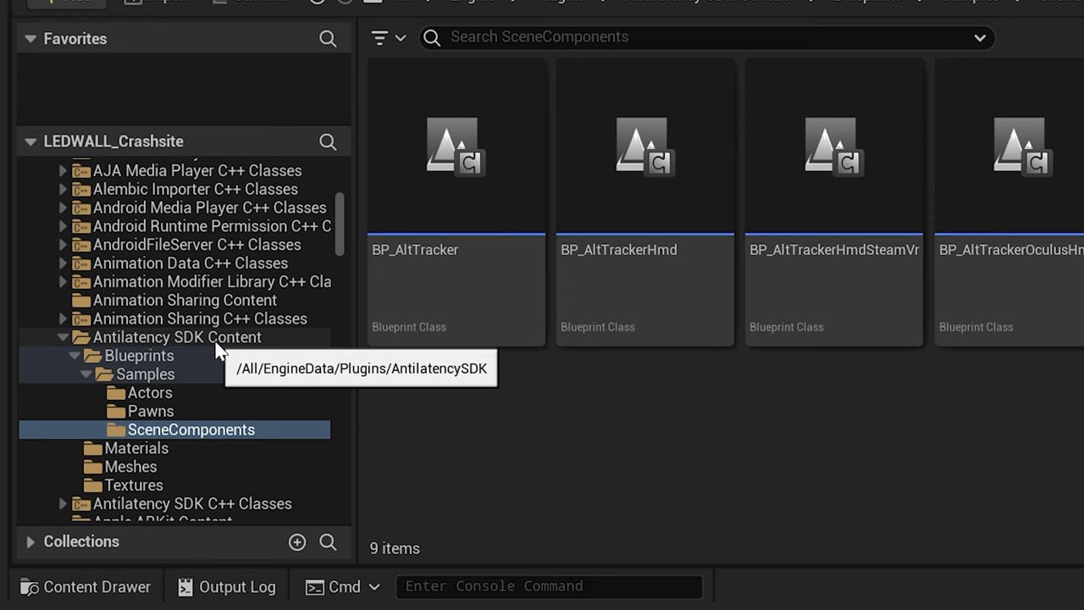
Step: Go to Blueprints > Samples > SceneComponents and select BP_AltTrackerTag
double_click(176, 358)
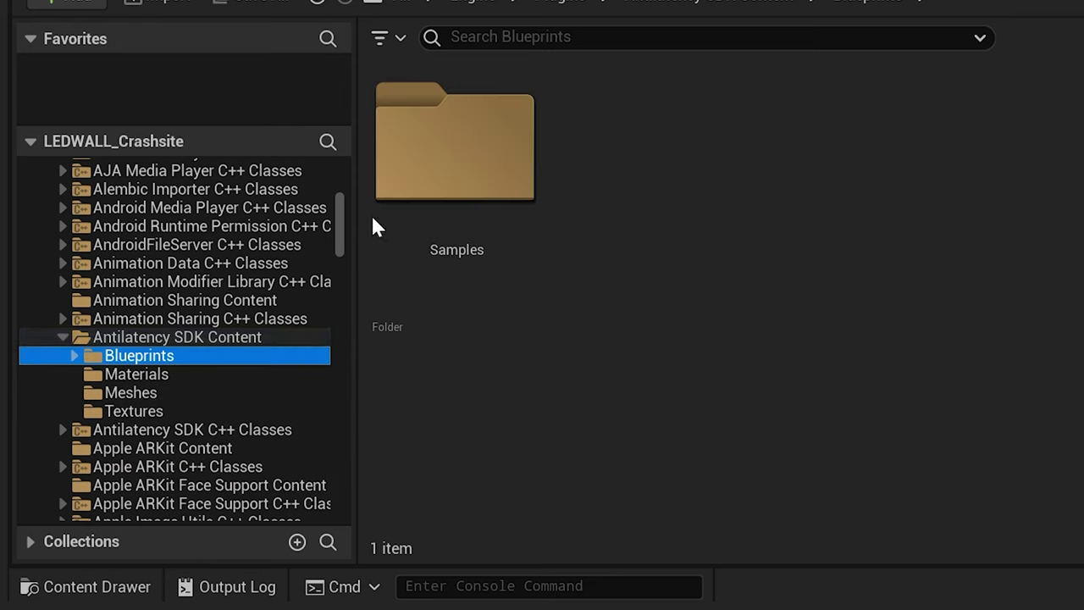
double_click(423, 168)
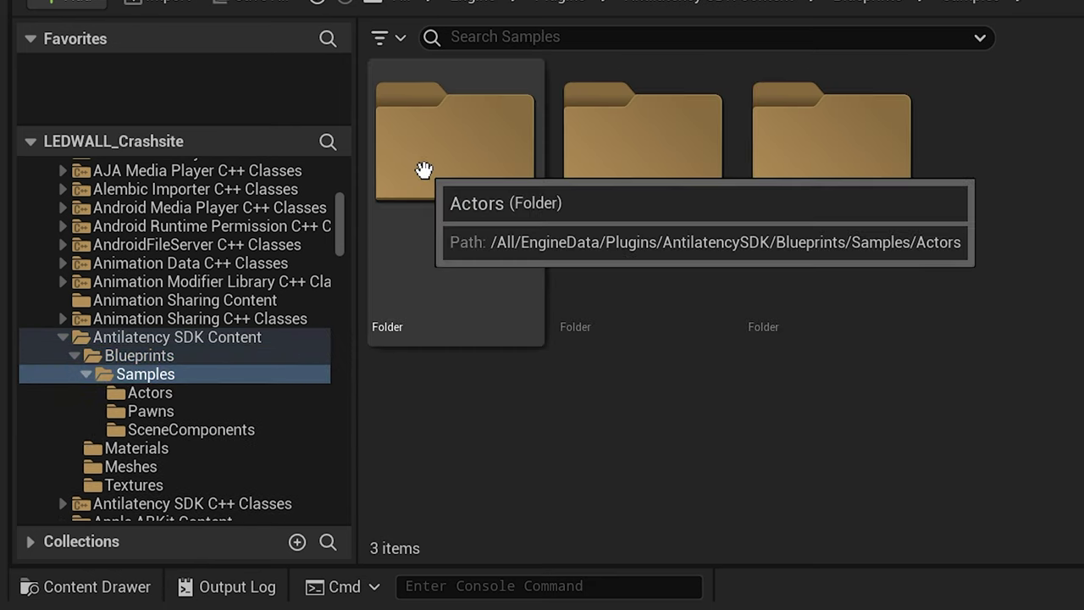
double_click(838, 168)
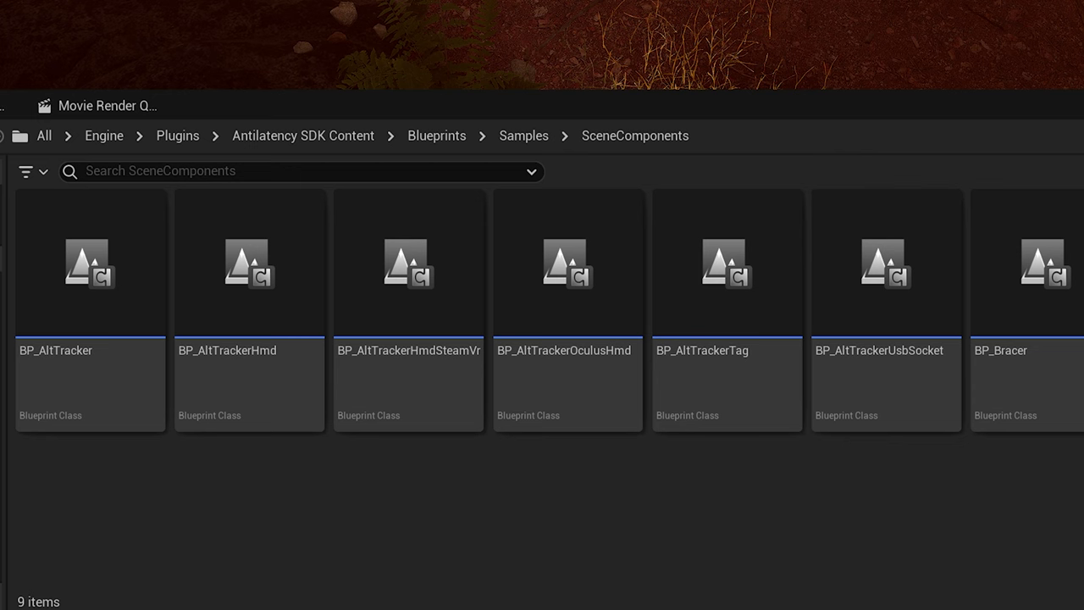
left_click(716, 284)
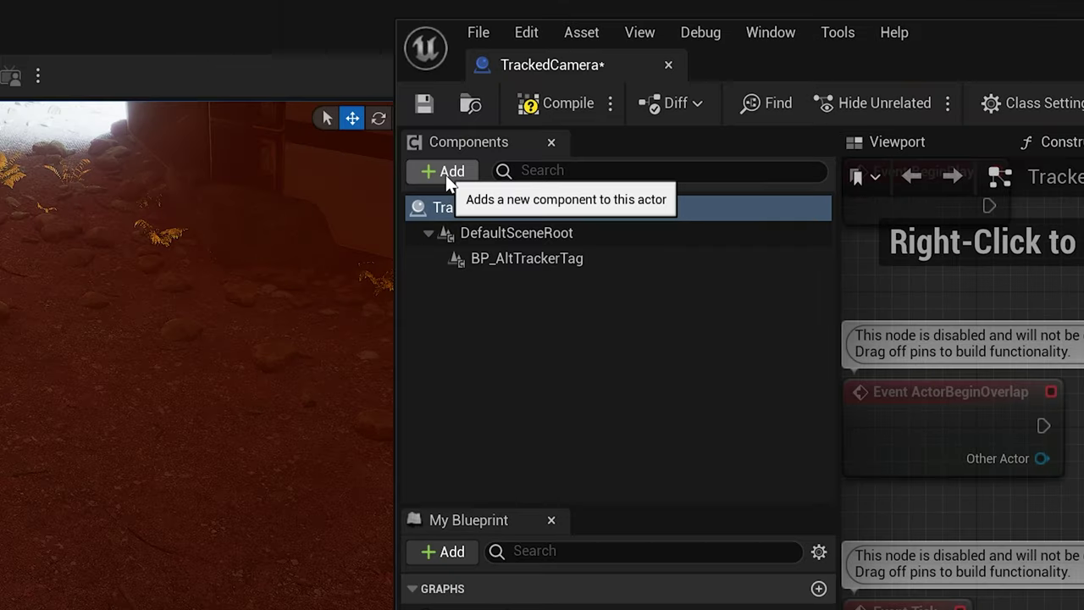
Step: Add a Cine Camera component and attach it under BP_AltTrackerTag
left_click(590, 76)
type("c")
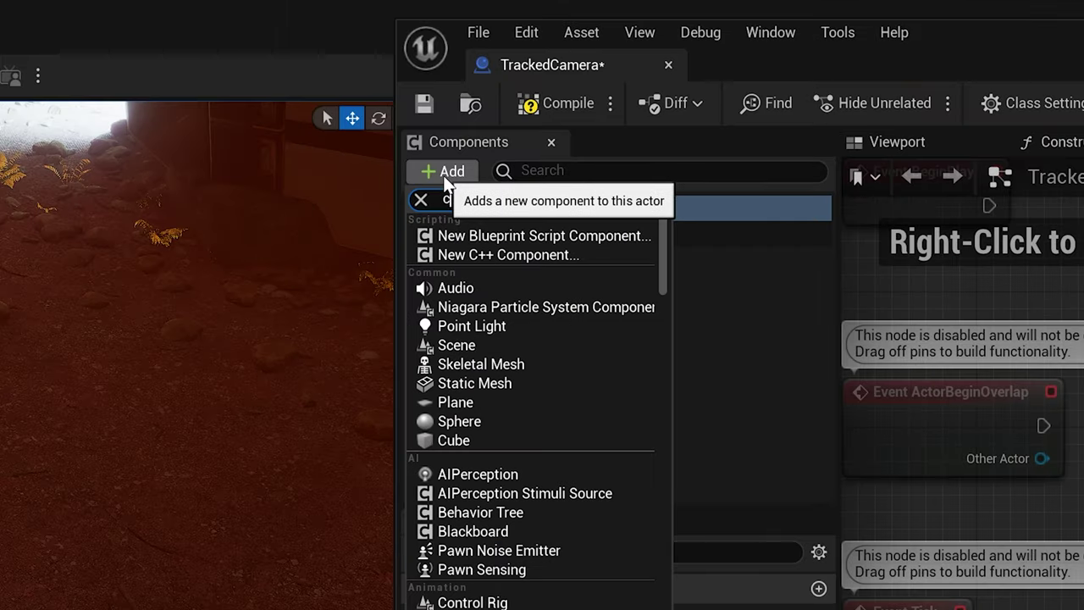
type("ine")
left_click(485, 232)
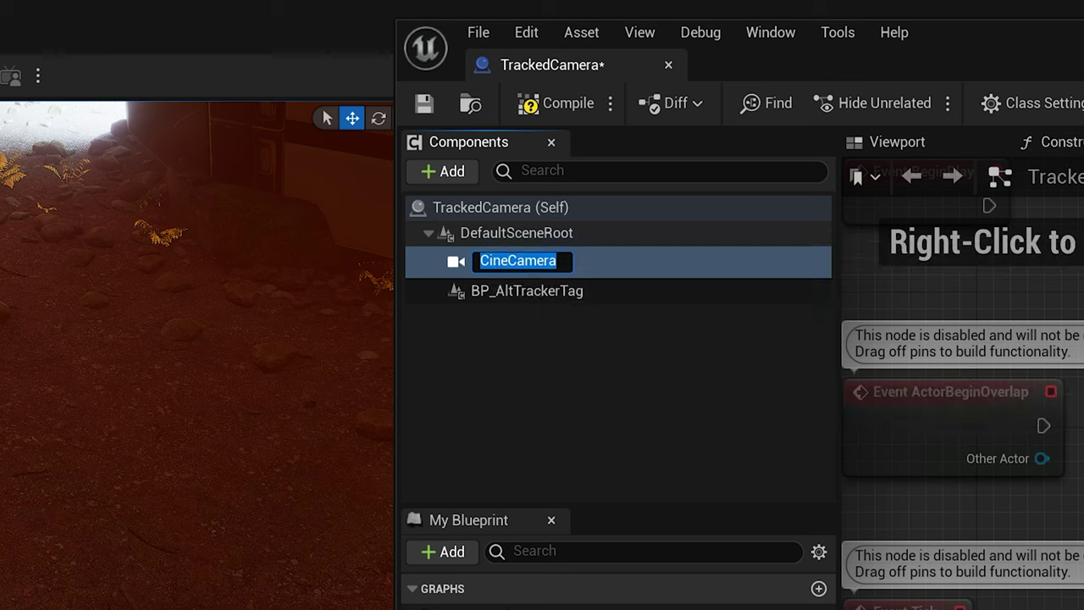
left_click(505, 343)
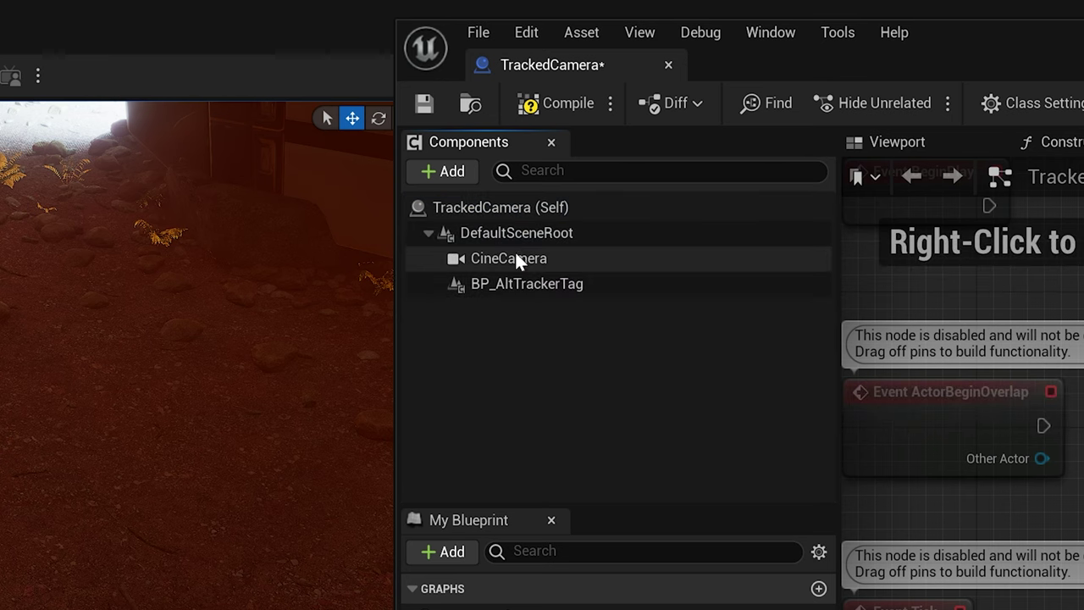
left_click(515, 258)
left_click_drag(521, 285, 520, 286)
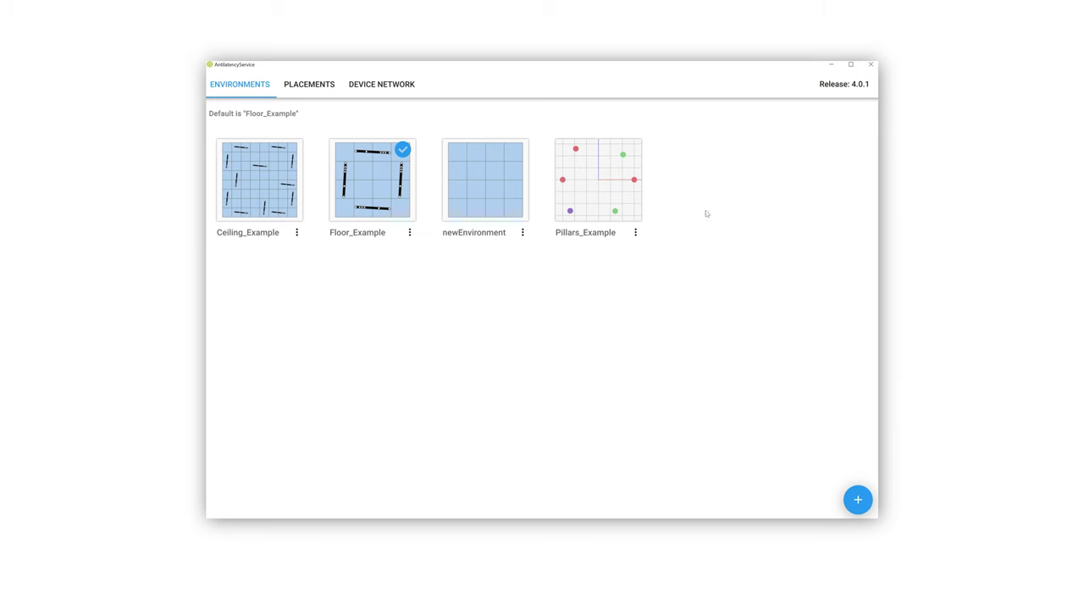
Step: Show the device tree: root > AltHmdRadioSocket > AltTag > Alt
left_click(405, 85)
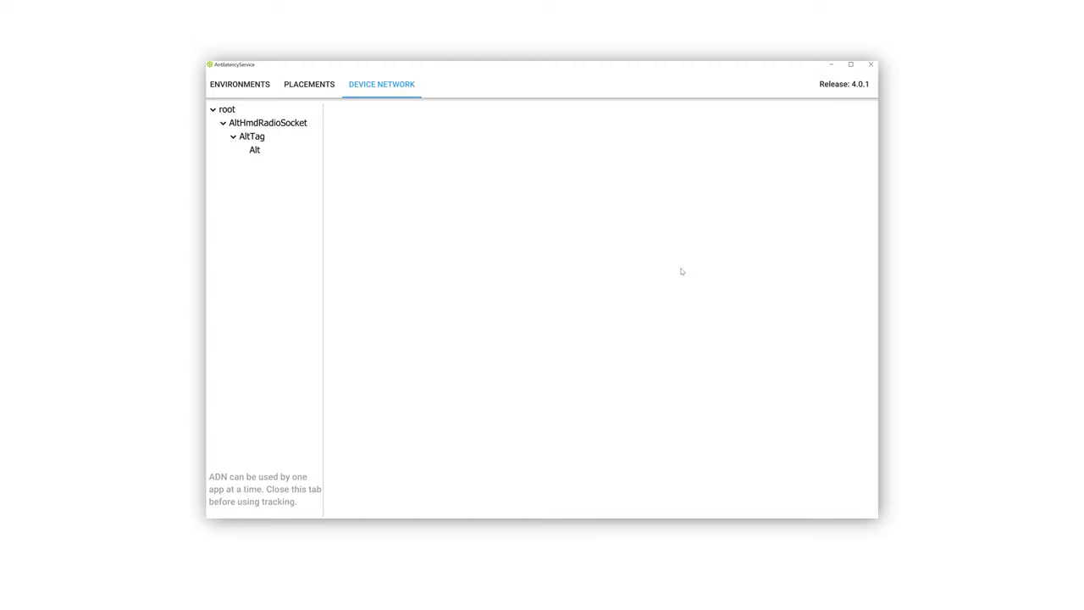